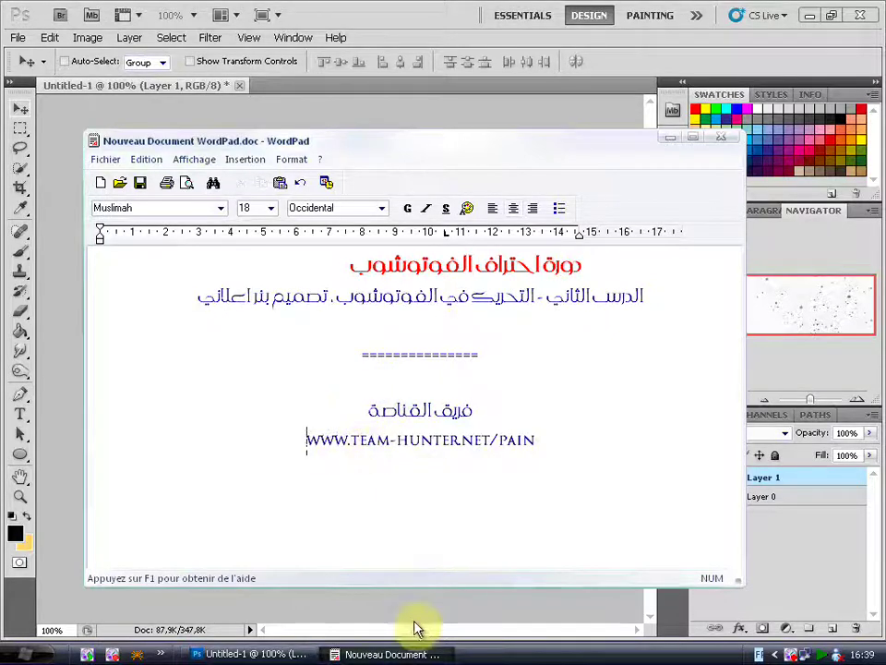
Step: Minimize the WordPad notes to reveal the Photoshop document Untitled-1
click(397, 654)
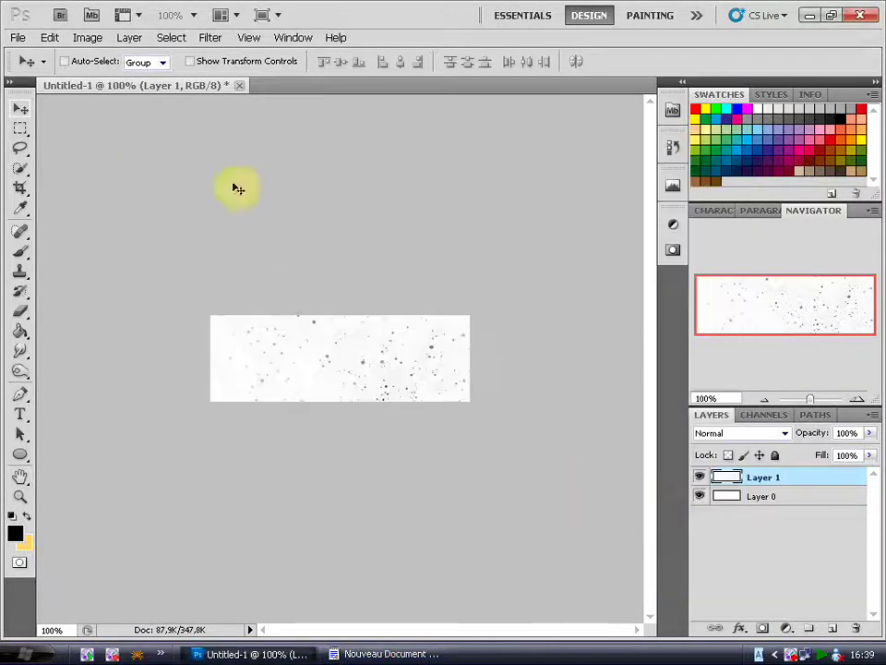
Step: Browse the File and Edit menus, then dismiss them
click(18, 38)
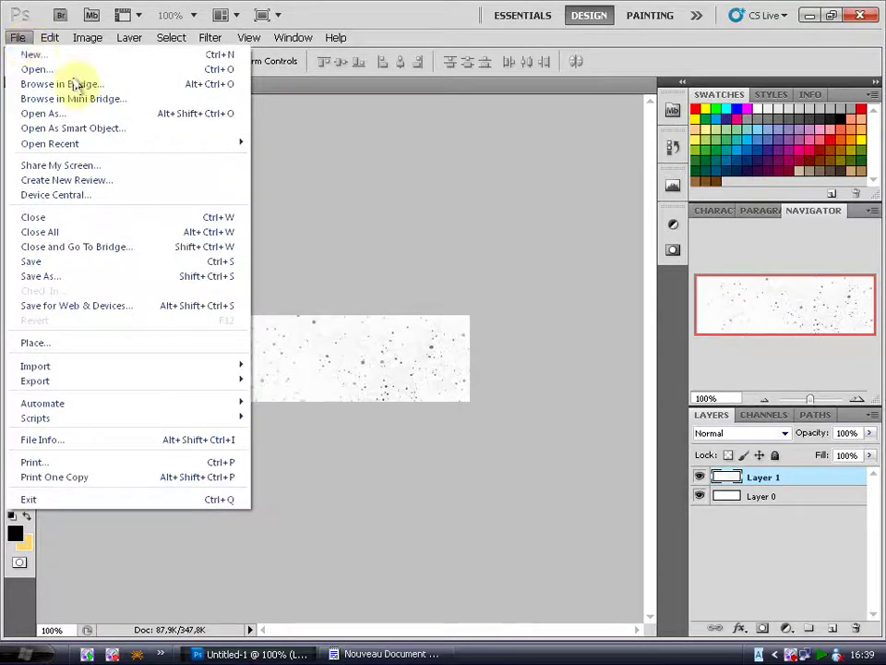
click(49, 37)
click(17, 37)
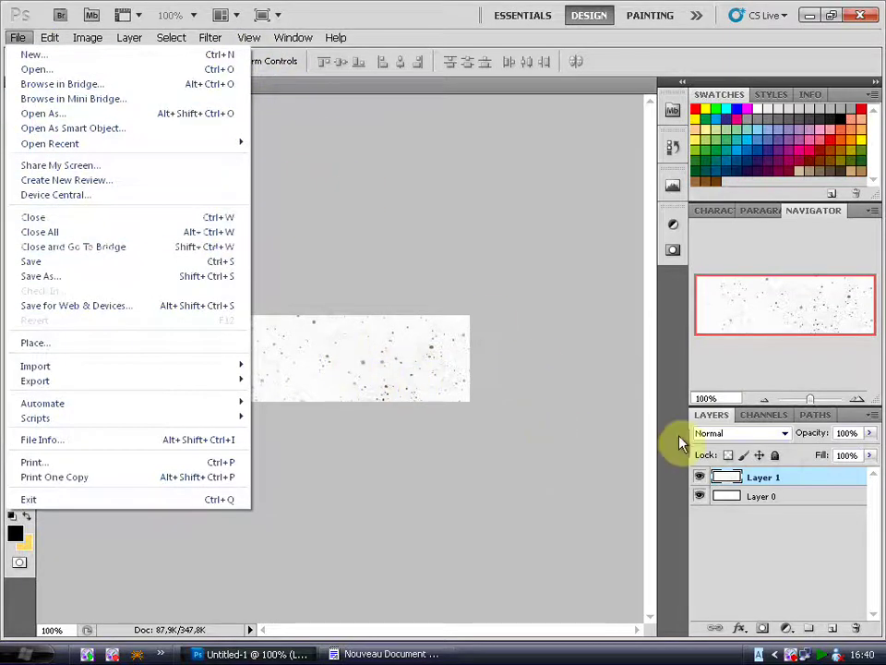
click(773, 481)
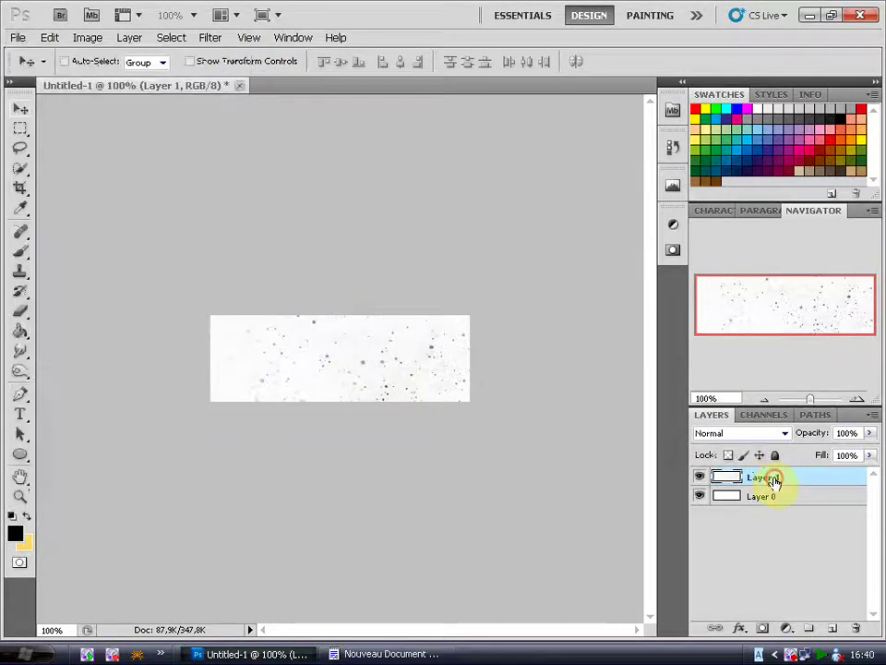
Step: Check the speckled texture layer's visibility and add an empty Layer 2 above it
click(701, 478)
click(702, 479)
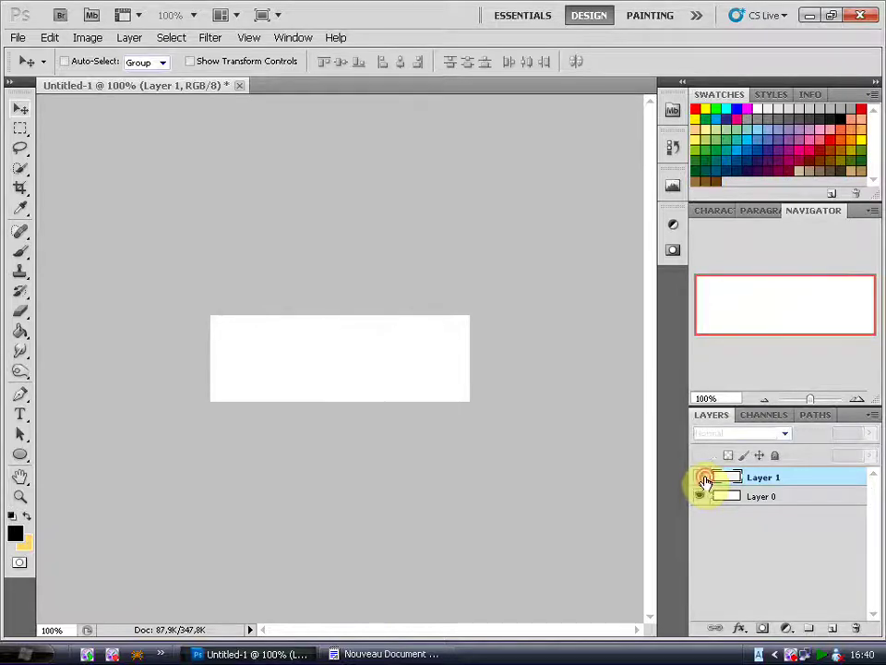
click(702, 478)
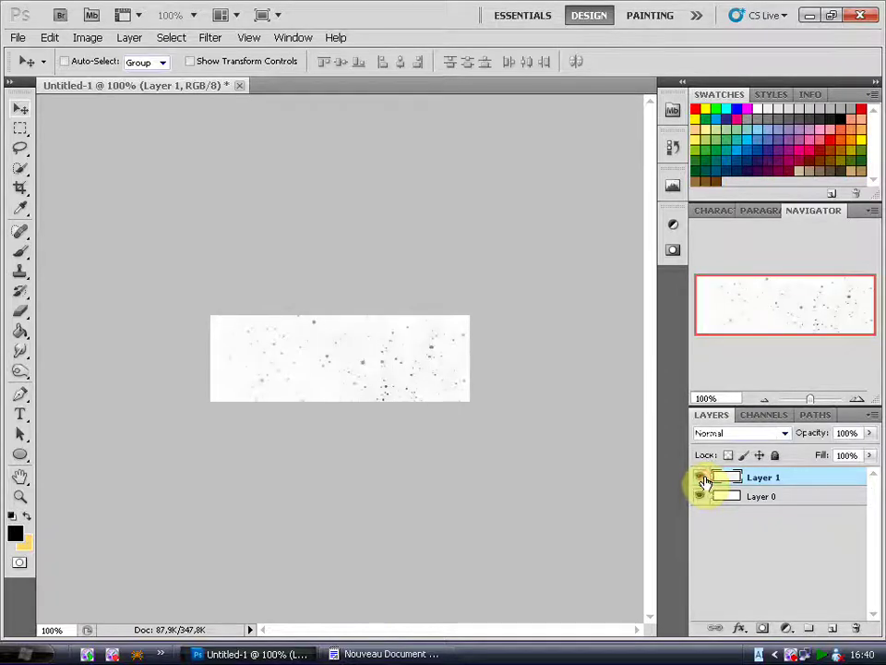
click(809, 628)
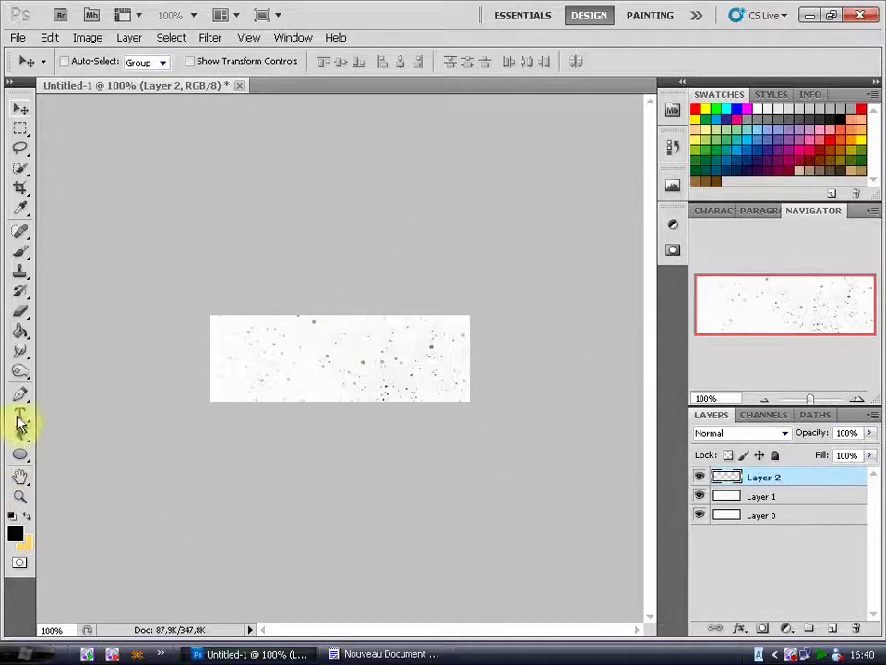
Step: Type دورة الفوتوشوب as a text layer, shift it right, and add an empty layer above
click(19, 416)
click(373, 356)
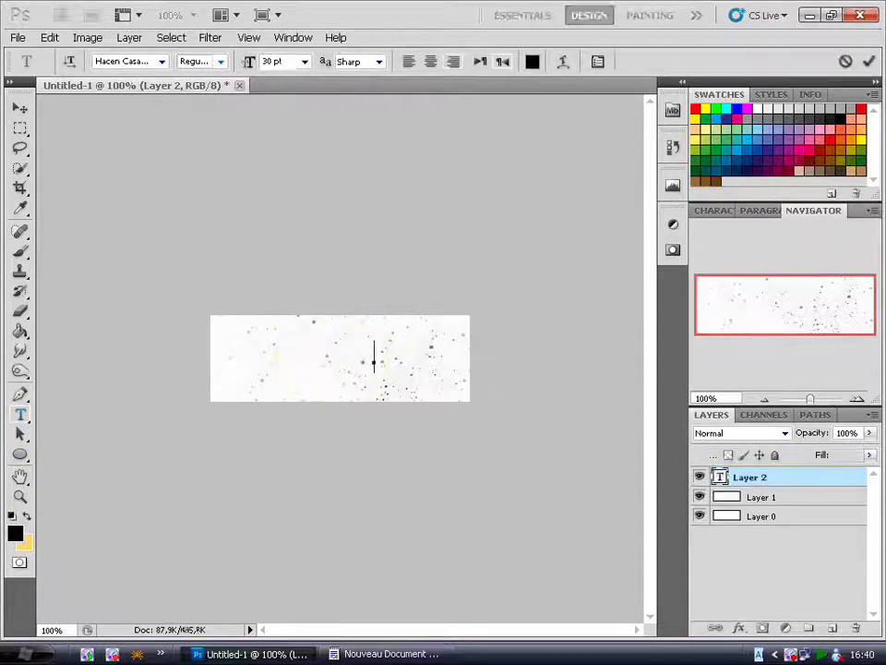
text(دورة)
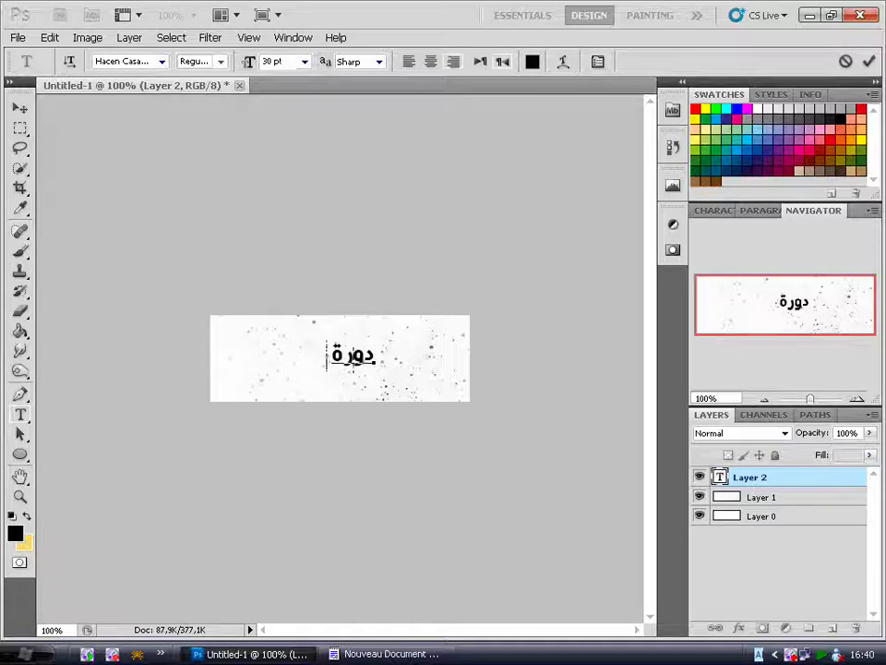
text( الفوتوشوب)
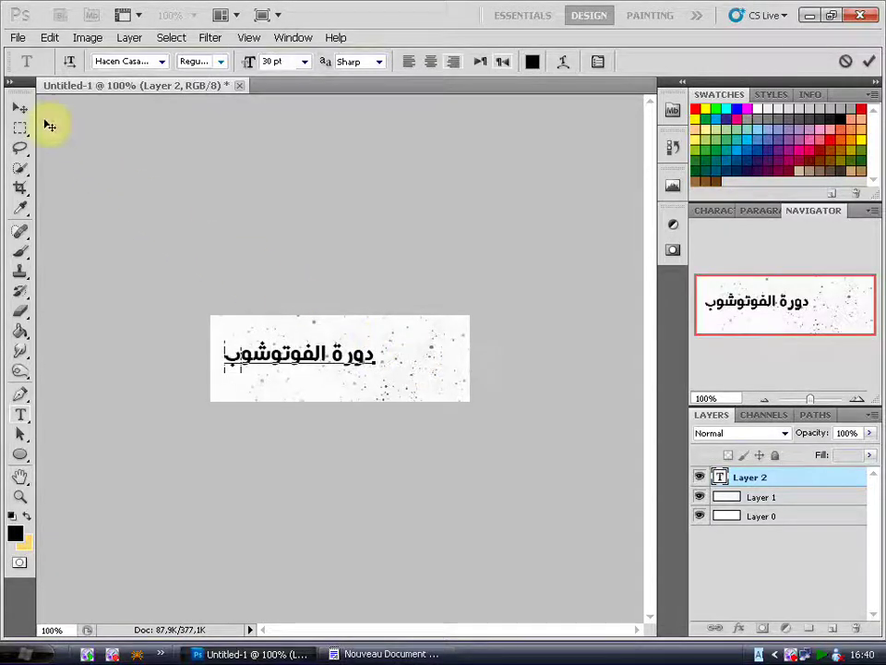
click(20, 108)
mouse_move(317, 380)
mouse_down()
mouse_move(358, 370)
mouse_move(395, 396)
mouse_up()
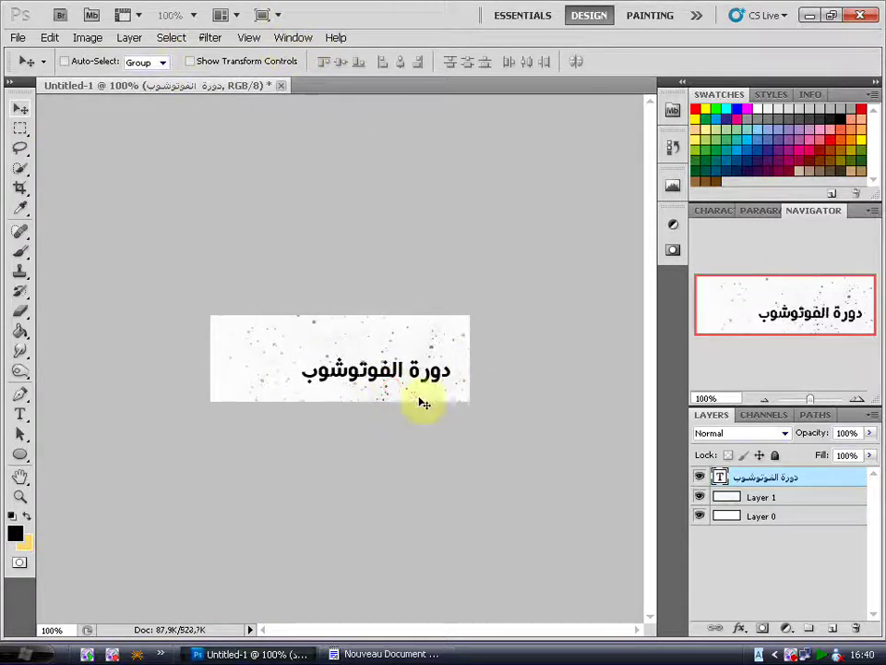
mouse_move(392, 388)
mouse_down()
mouse_move(561, 373)
mouse_move(361, 377)
mouse_move(469, 377)
mouse_up()
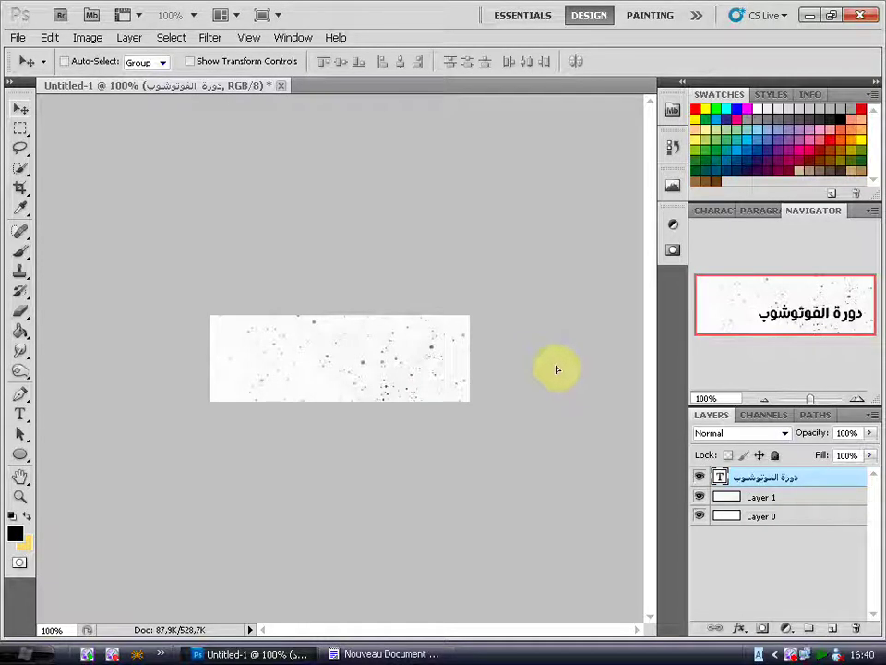
drag(557, 369, 555, 365)
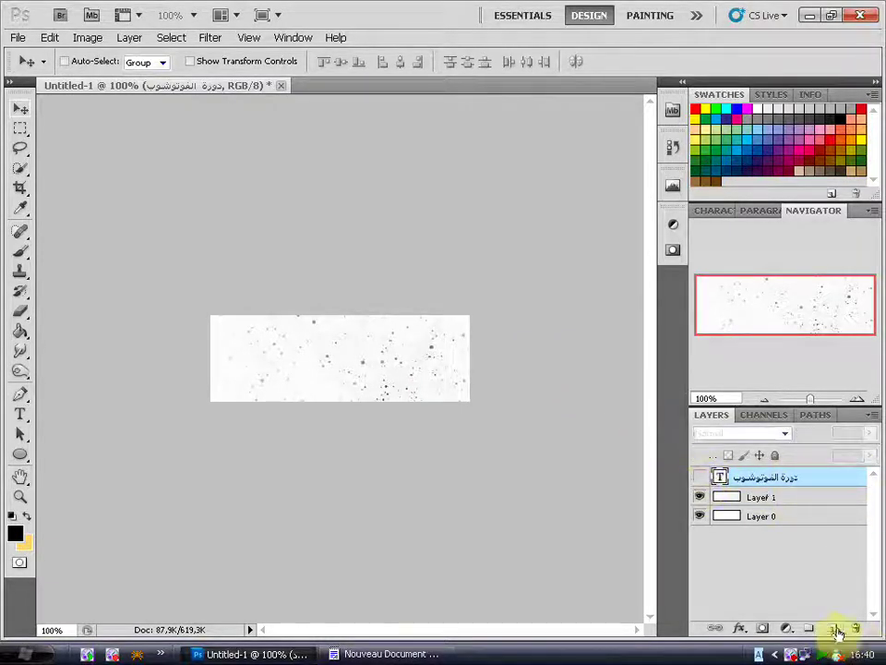
click(830, 630)
Step: Type تحت رعاية as a new text layer and centre it on the banner
click(21, 413)
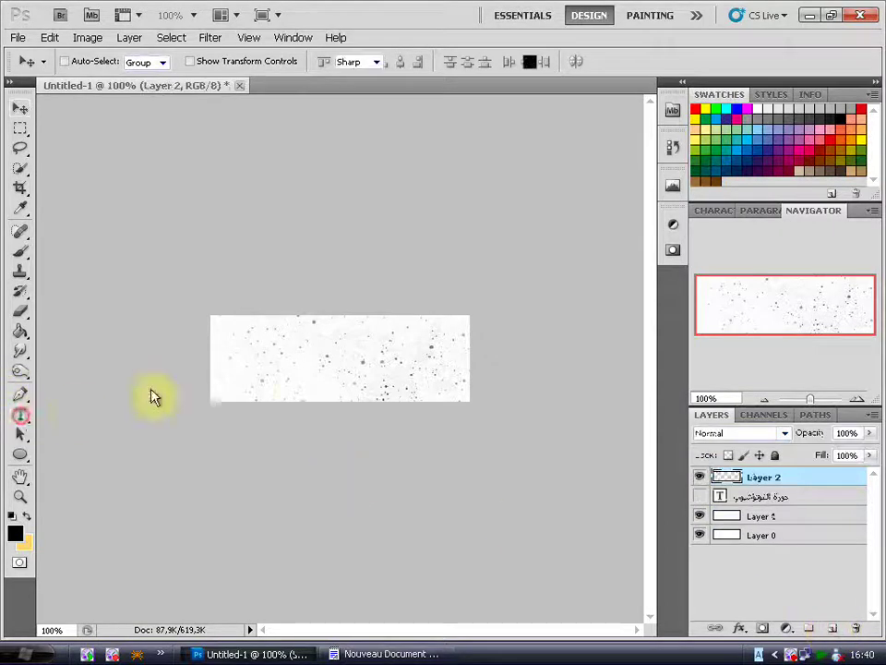
click(347, 363)
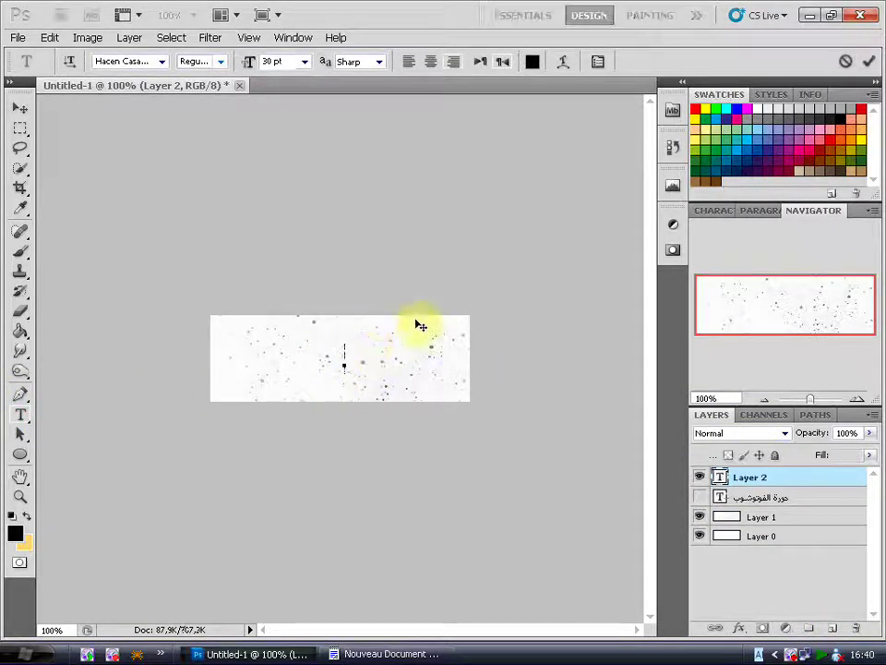
text(تحت رعاية)
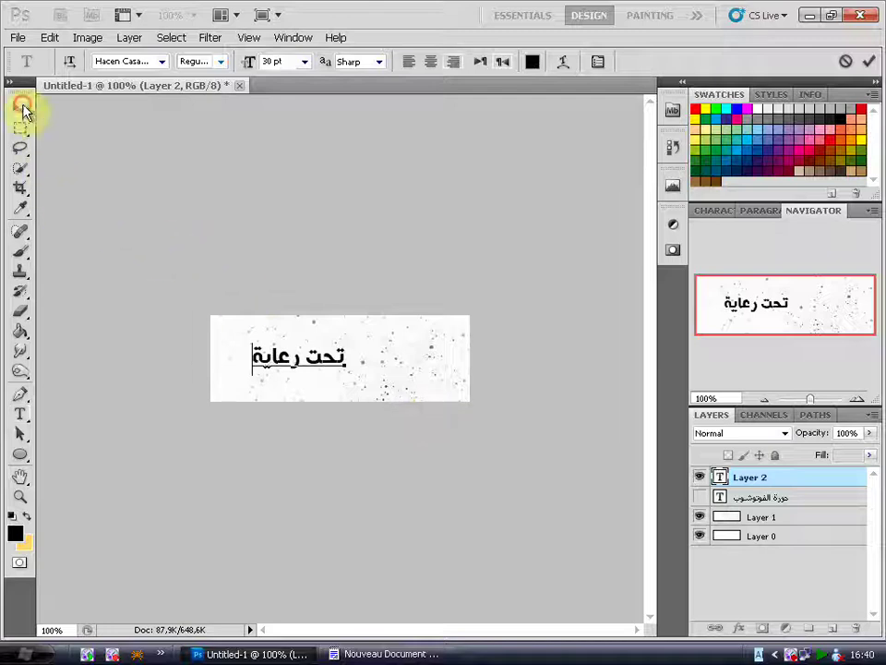
click(21, 107)
drag(308, 366, 347, 378)
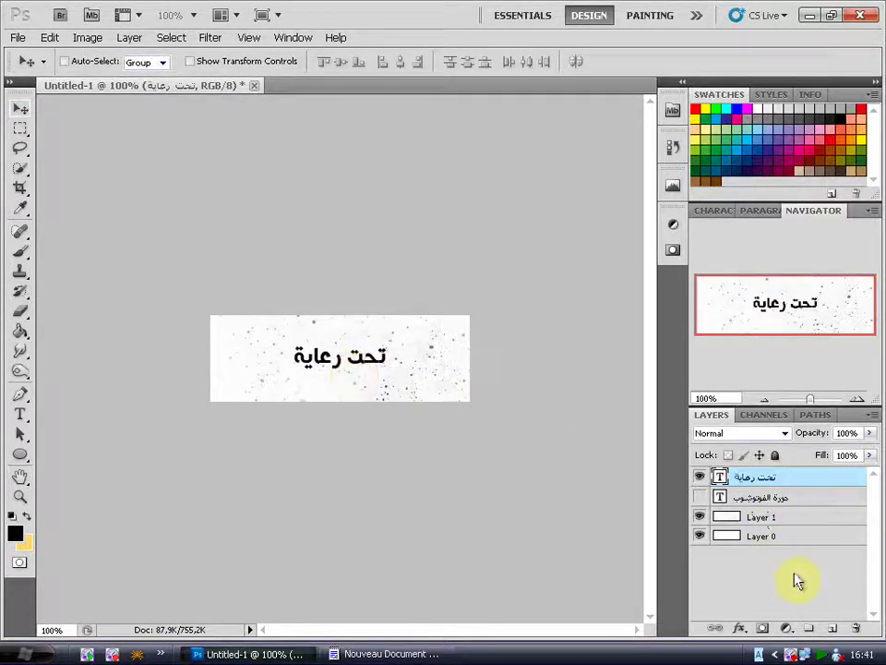
Step: Hide تحت رعاية, add فريق القناصة as a text layer near the centre, then hide it
click(700, 477)
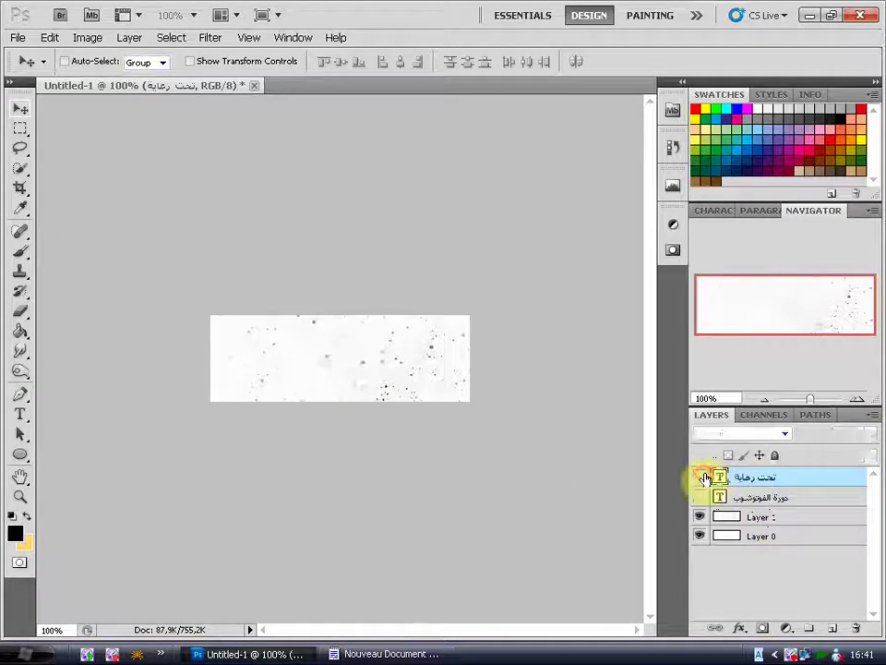
click(20, 414)
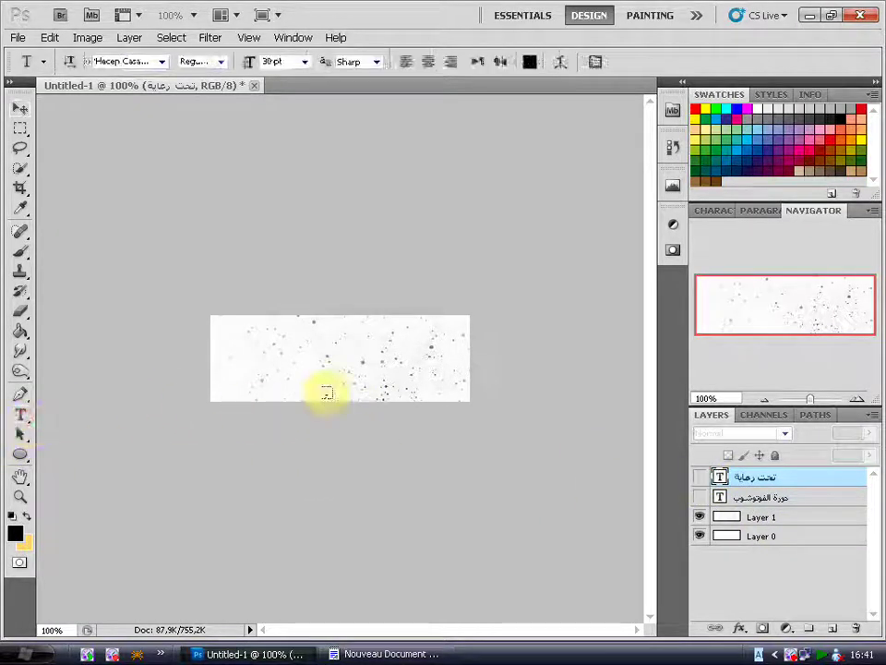
click(341, 366)
text(فريق القنا)
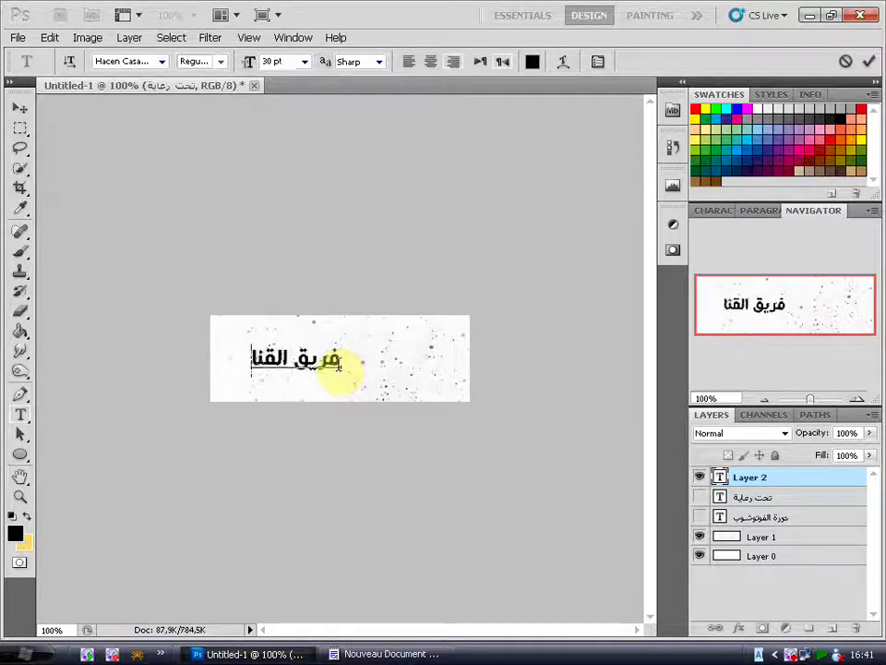
text(صة)
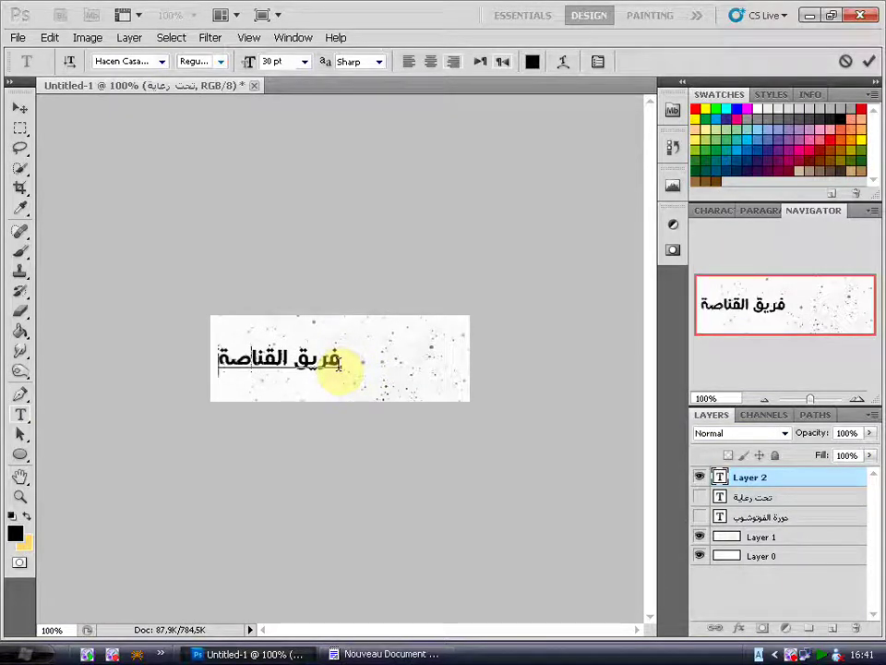
click(21, 108)
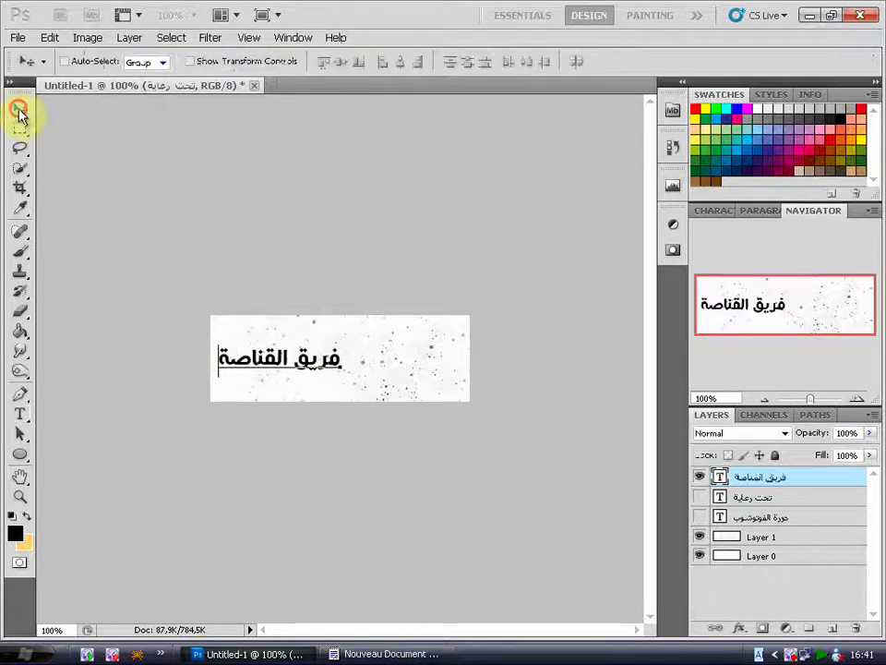
mouse_move(282, 380)
mouse_down()
mouse_move(344, 400)
mouse_move(347, 453)
mouse_move(348, 393)
mouse_move(338, 430)
mouse_move(339, 388)
mouse_move(341, 430)
mouse_up()
click(699, 476)
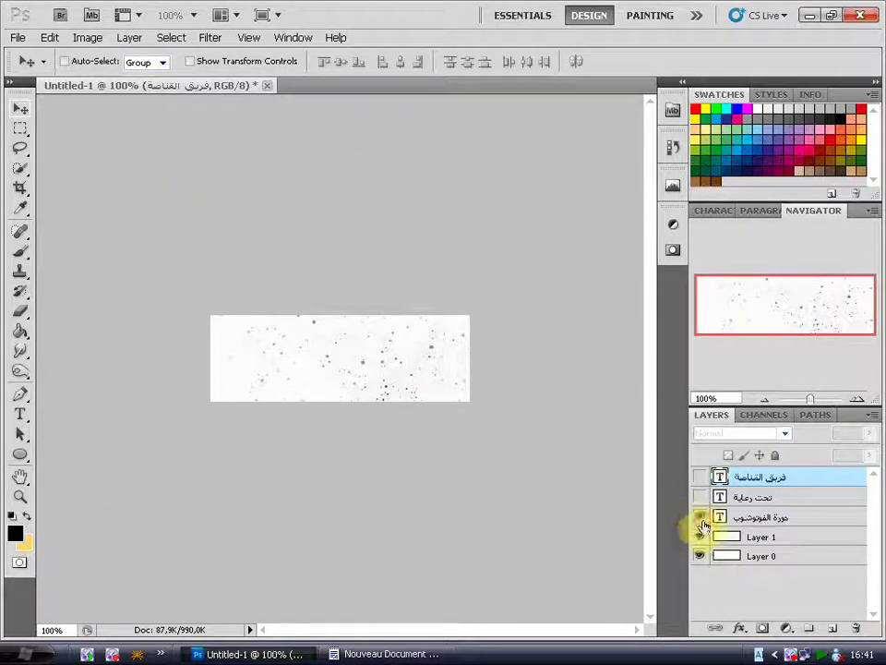
Step: Slide دورة الفوتوشوب to the centre, then back toward the banner's right edge
click(468, 365)
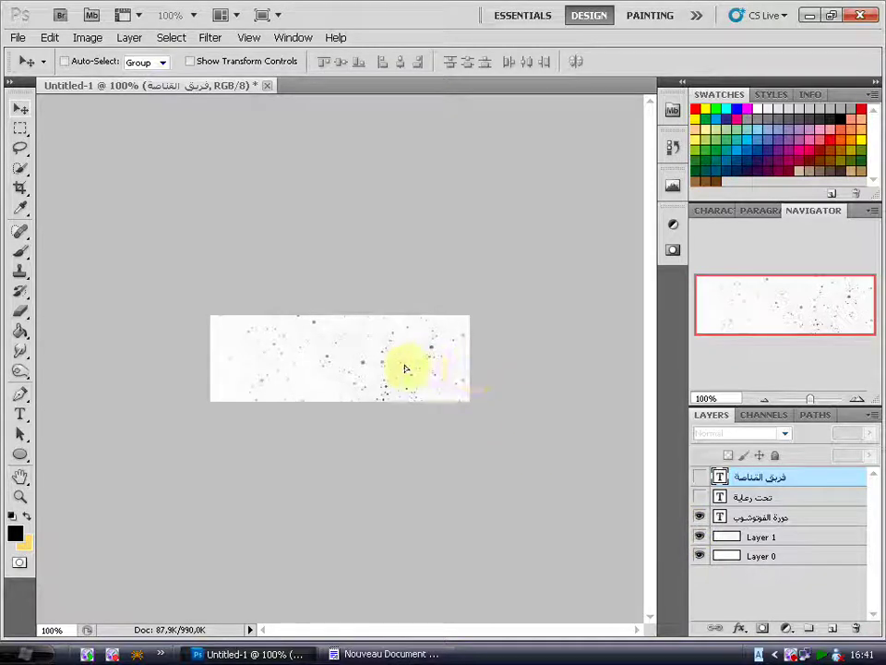
click(776, 520)
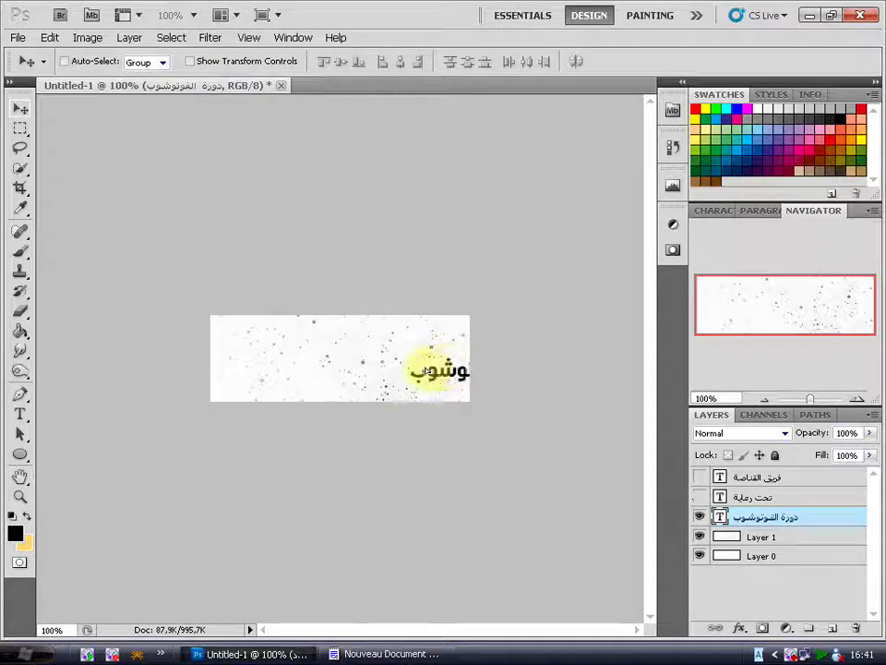
drag(466, 363, 307, 365)
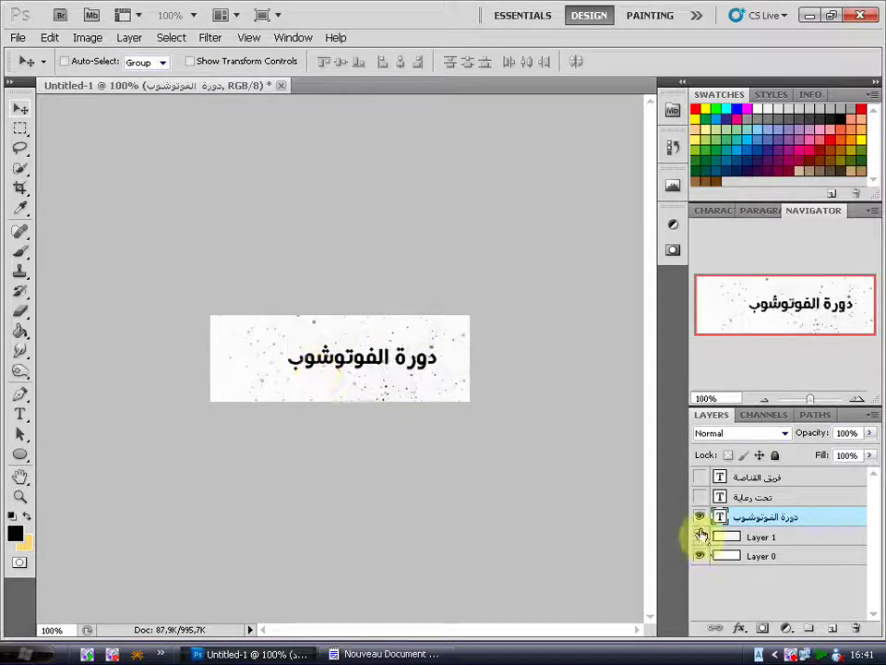
drag(387, 358, 510, 364)
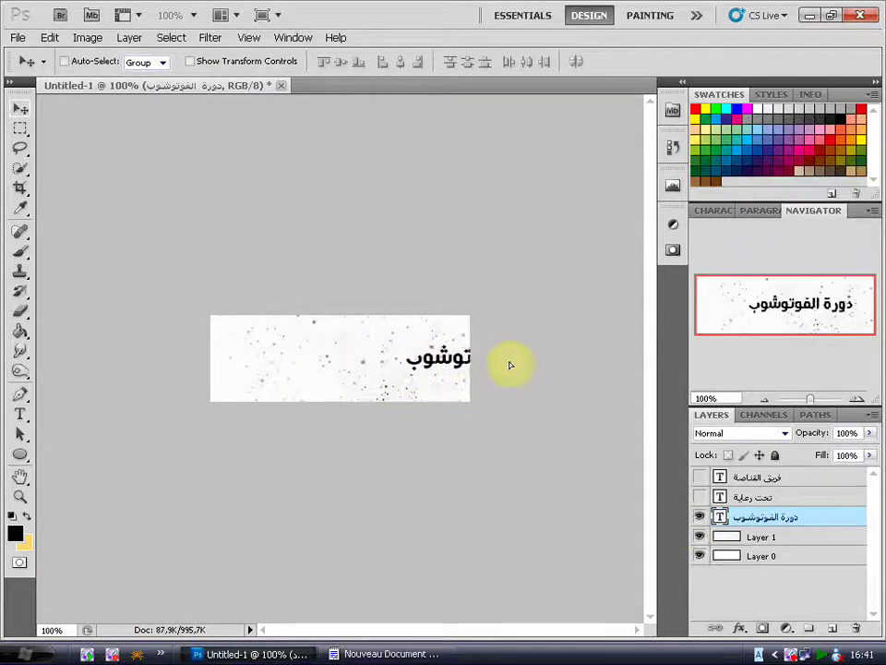
Step: Keep تحت رعاية hidden, reposition فريق القناصة on the banner, then hide it again
click(699, 501)
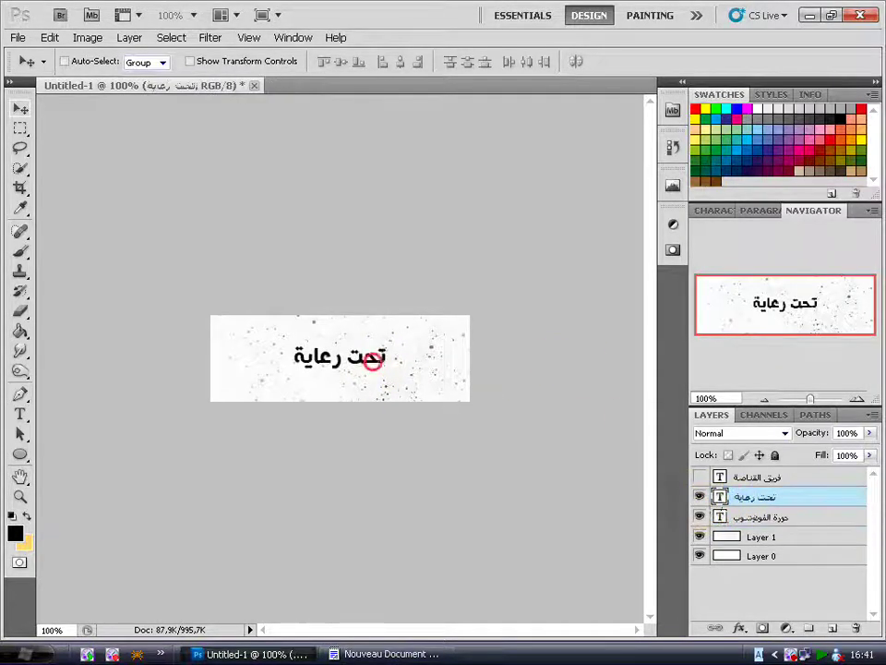
click(701, 499)
click(748, 477)
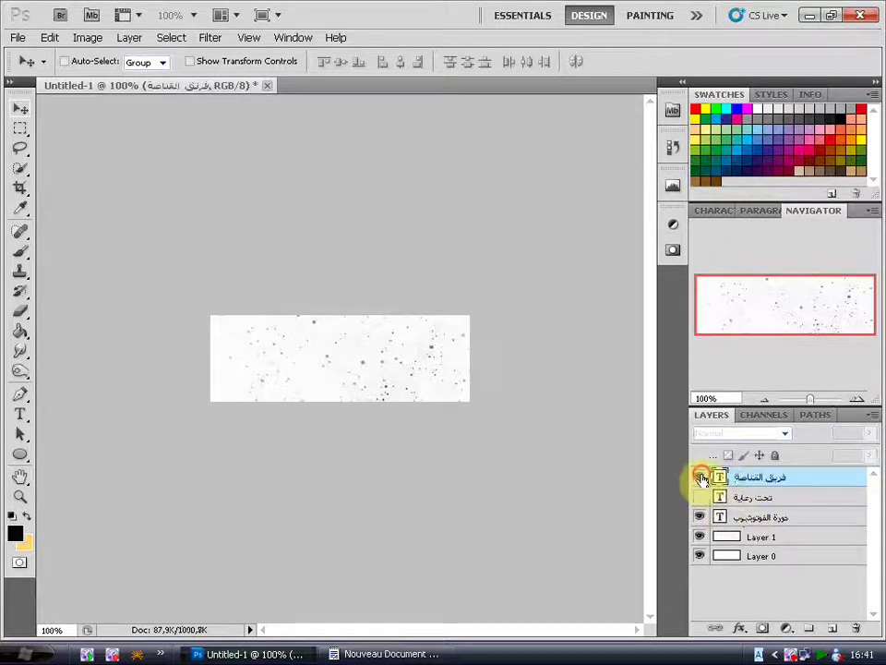
click(700, 477)
drag(358, 391, 418, 366)
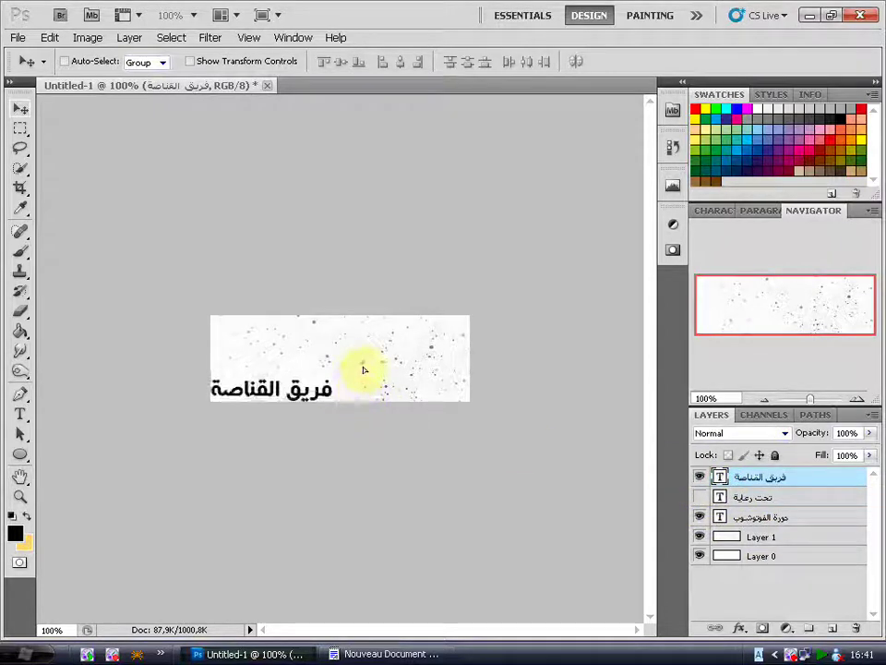
mouse_move(362, 392)
mouse_down()
mouse_move(370, 365)
mouse_move(365, 410)
mouse_up()
click(699, 476)
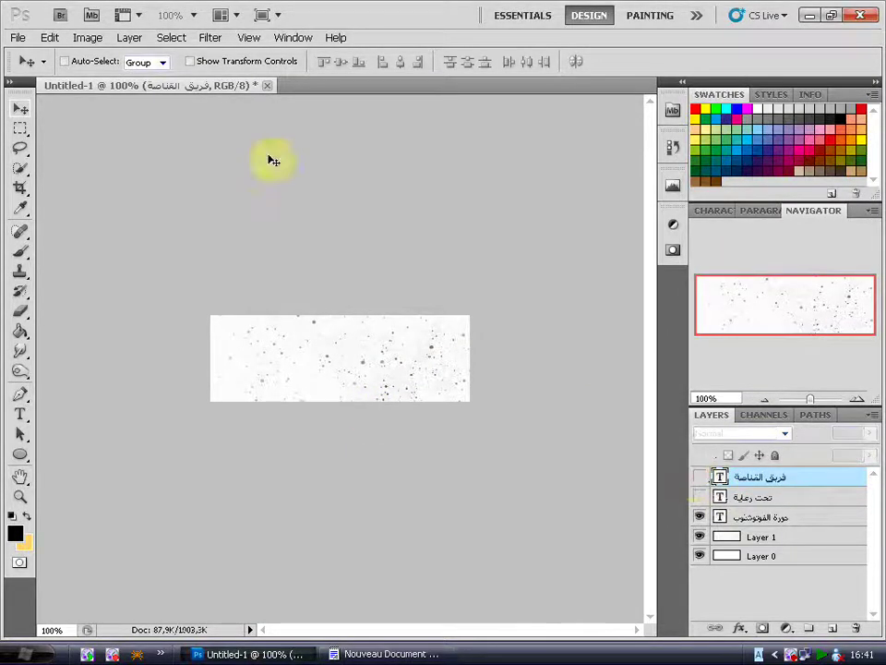
Step: Open the Animation panel from the Window menu
click(301, 41)
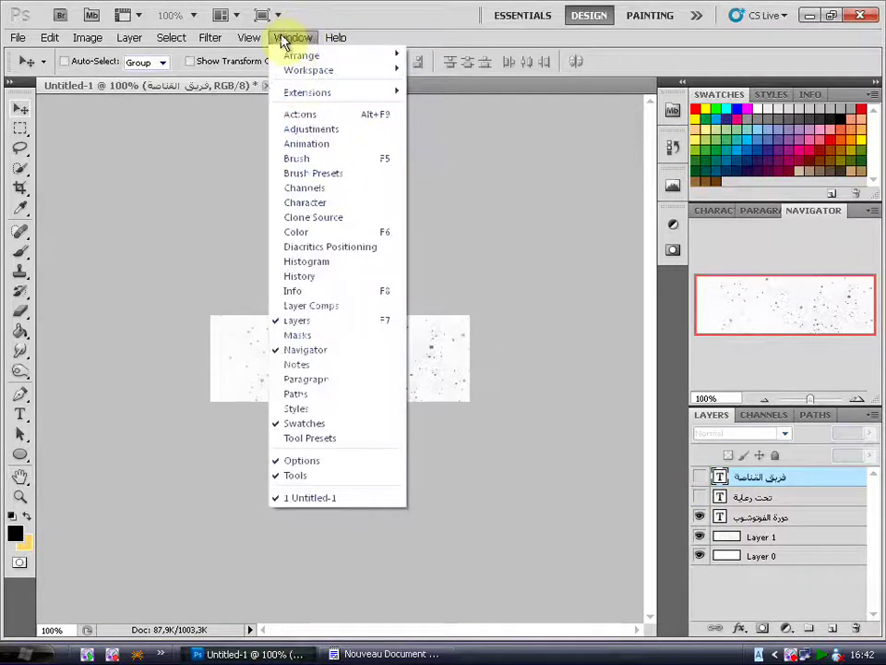
click(289, 39)
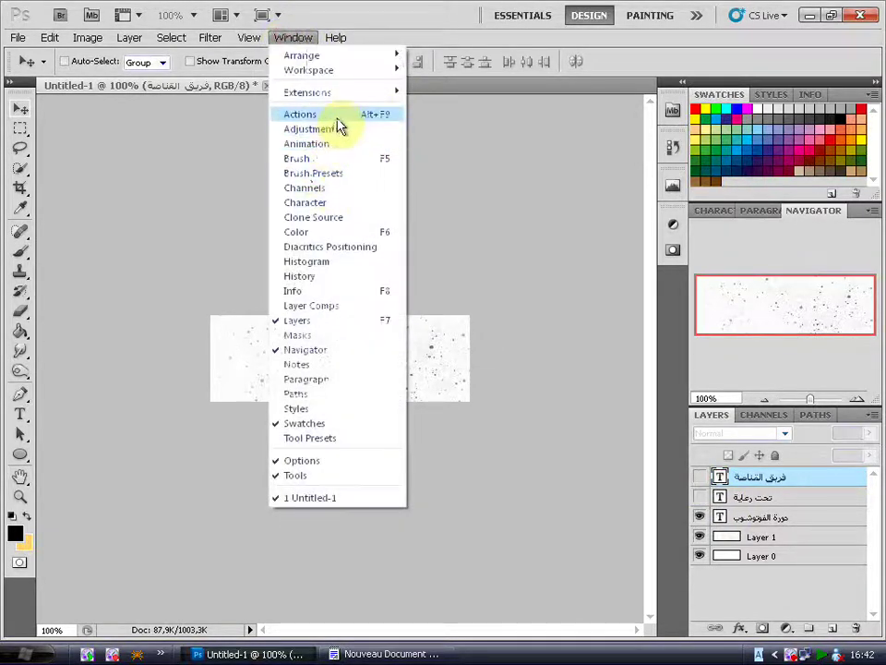
click(335, 148)
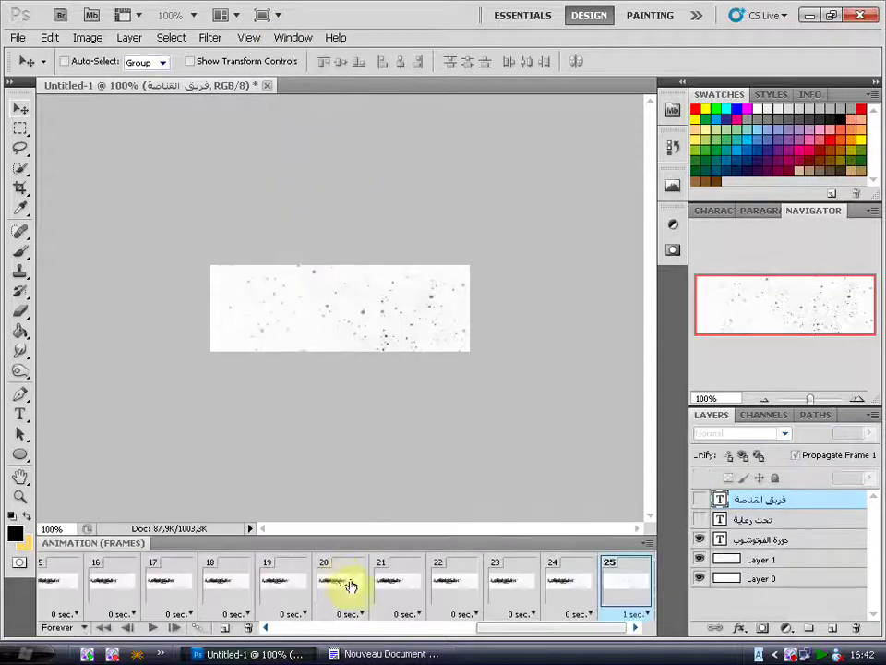
drag(557, 634, 296, 628)
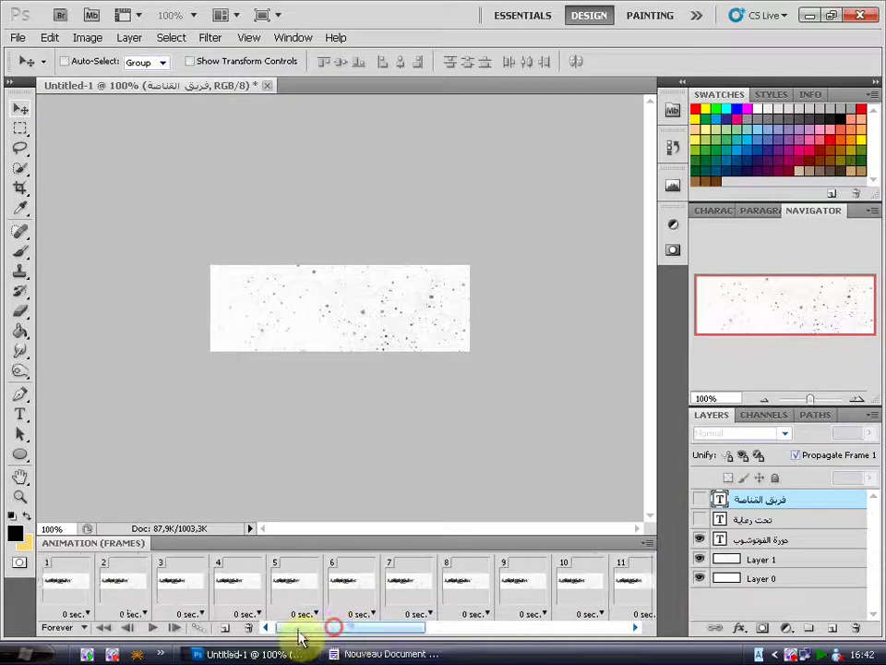
Step: Delete all animation frames, leaving a single frame 1 set to No delay
shift+click(80, 597)
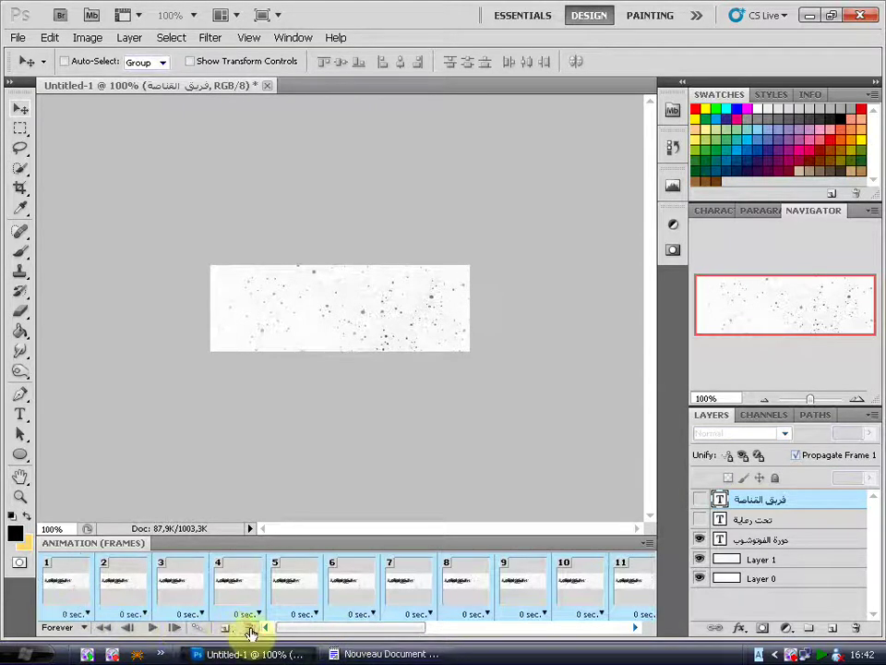
click(248, 627)
click(406, 253)
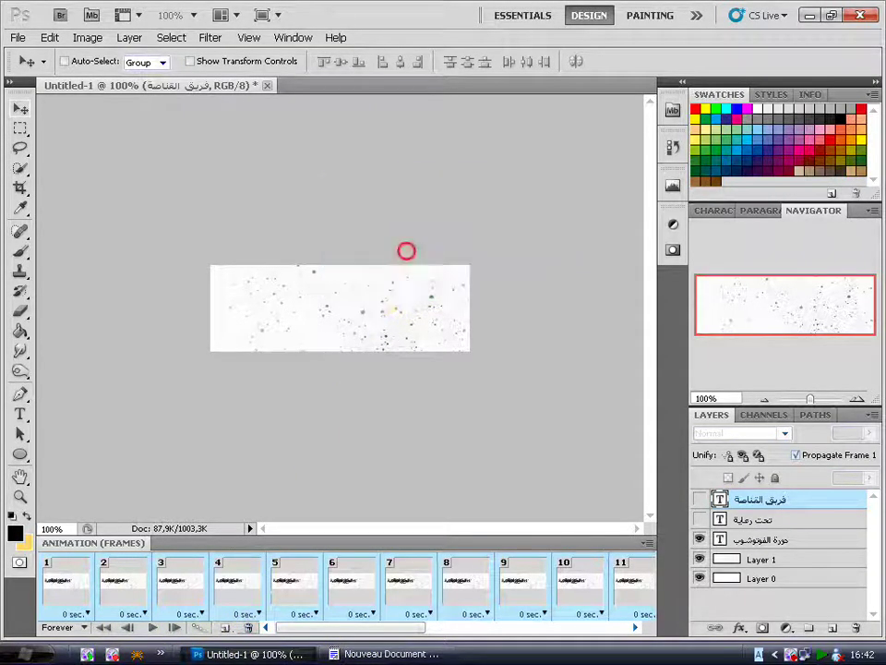
click(80, 616)
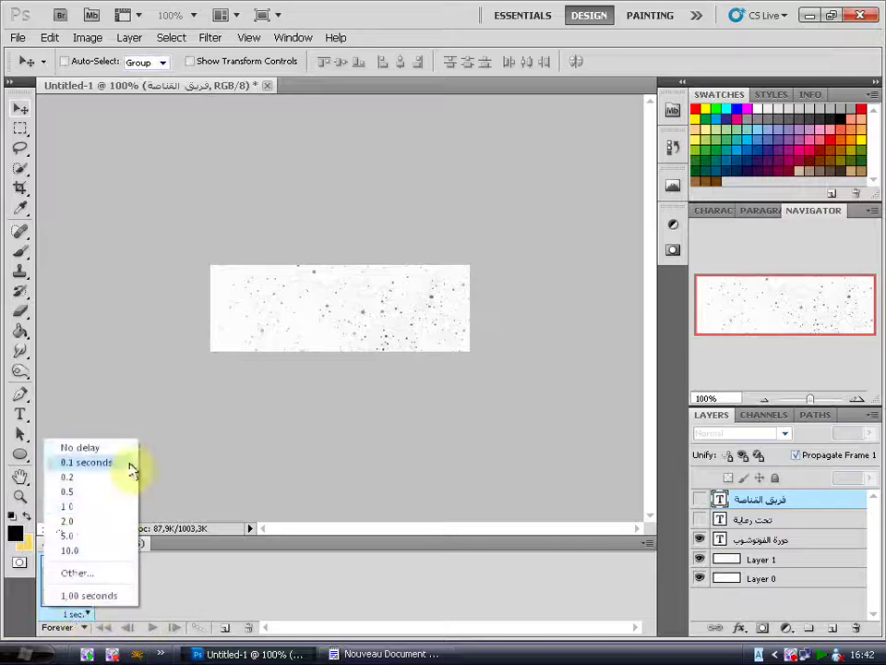
click(97, 450)
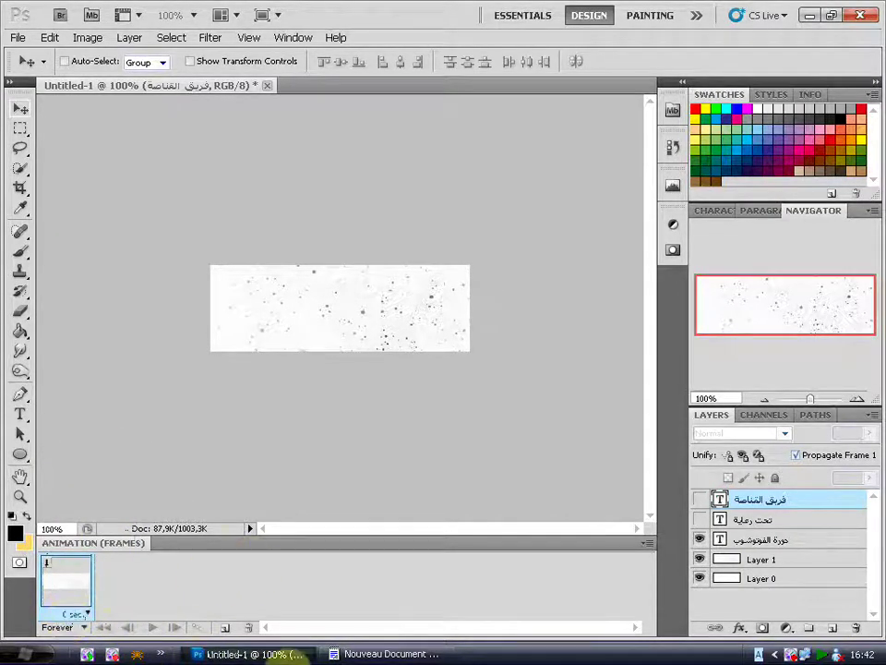
click(111, 594)
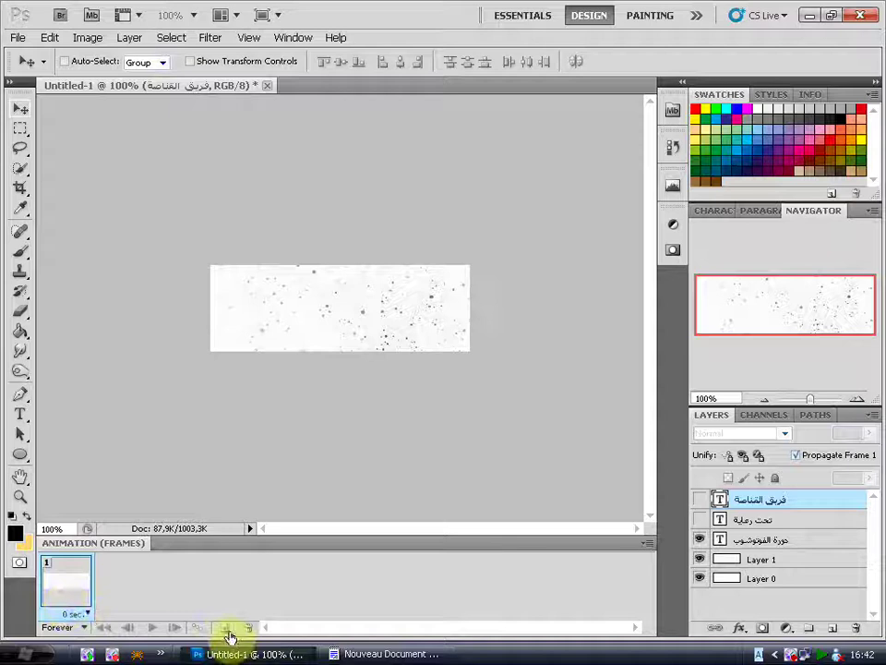
Step: Duplicate frame 1 as frame 2 and centre the دورة الفوتوشوب text in it
click(229, 631)
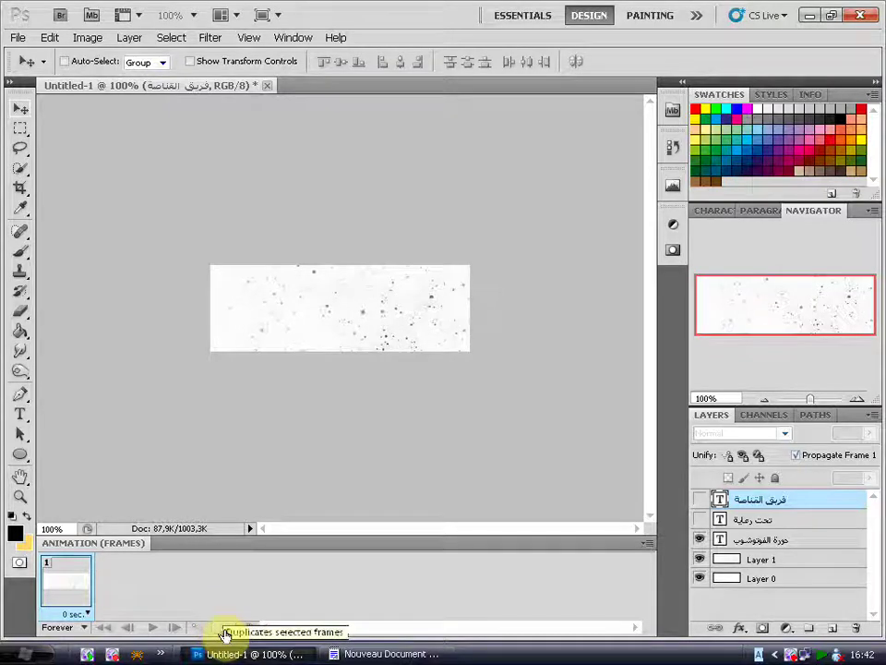
click(224, 630)
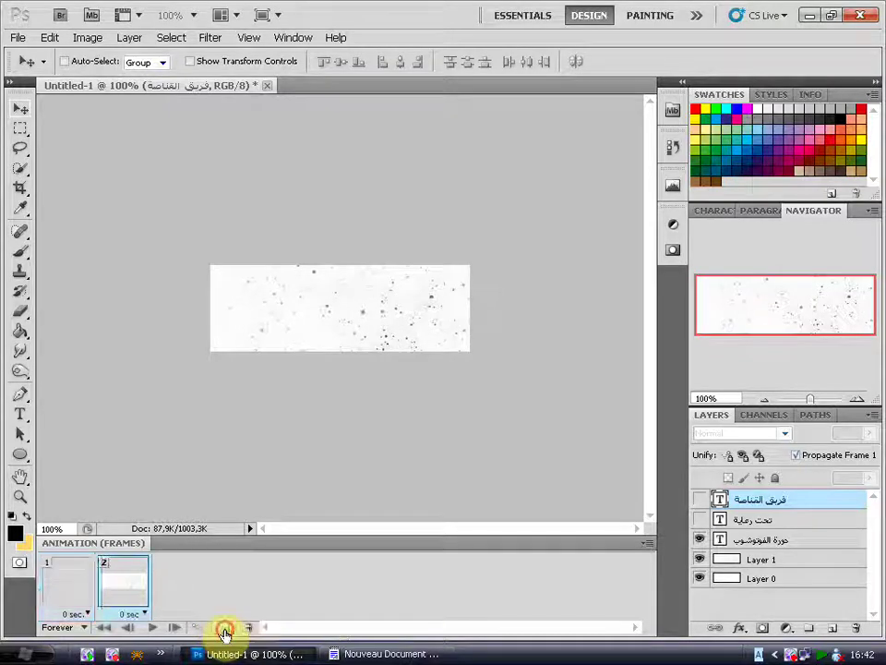
click(772, 541)
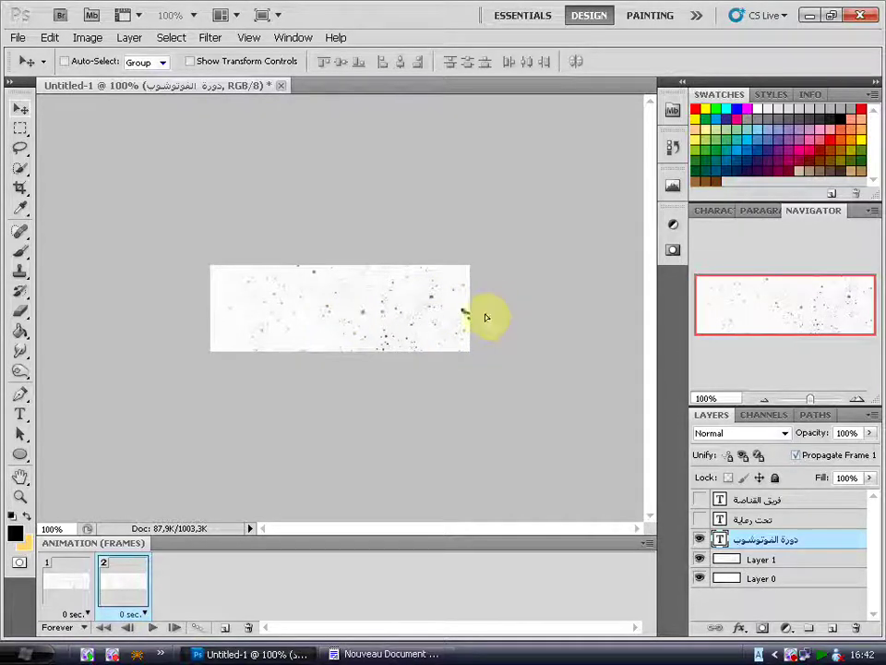
drag(469, 316, 387, 320)
drag(360, 321, 298, 325)
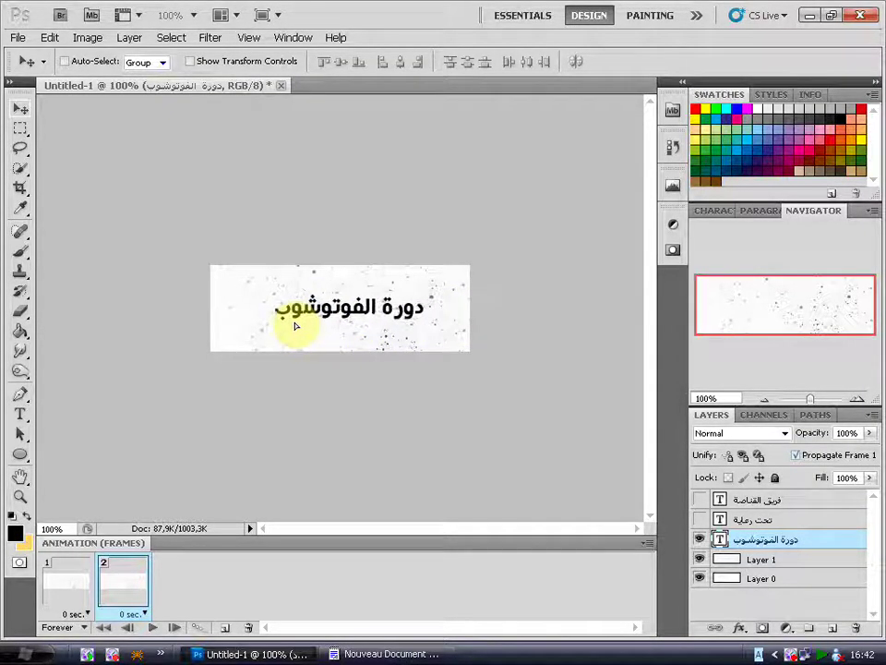
drag(298, 326, 297, 320)
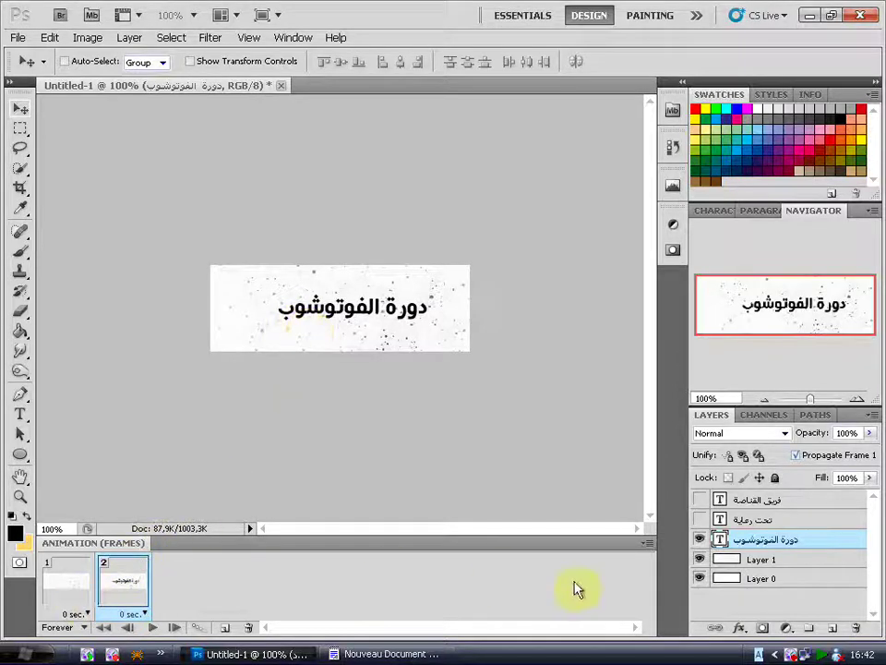
click(72, 583)
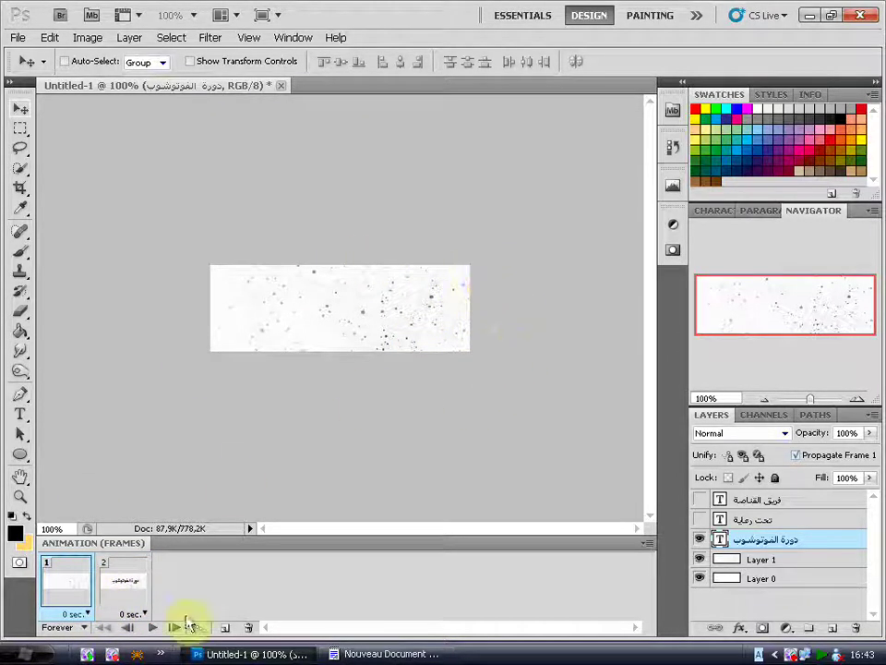
Step: Duplicate frame 2 into frames 3 and 4 with the دورة الفوتوشوب text hidden
click(115, 588)
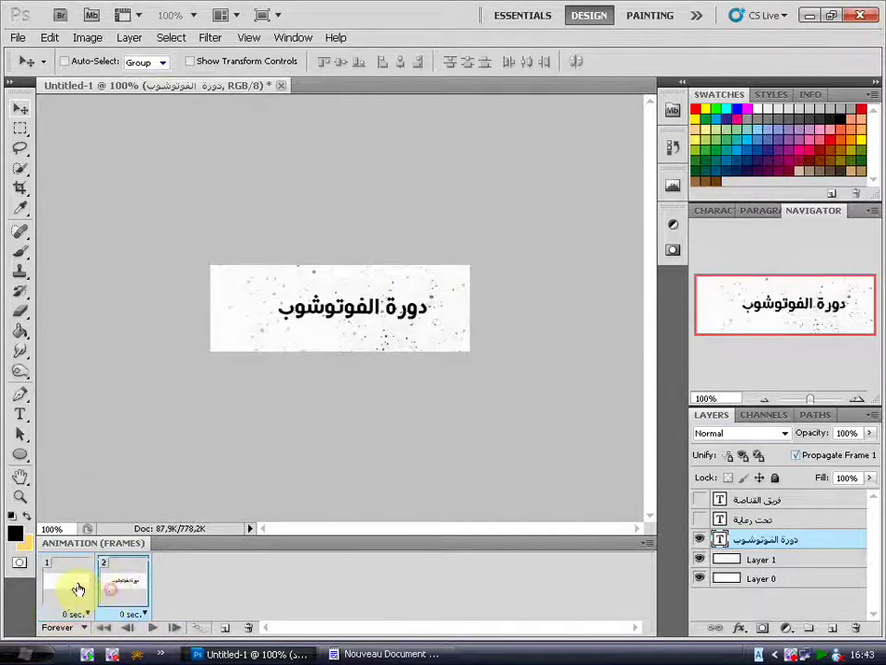
click(76, 583)
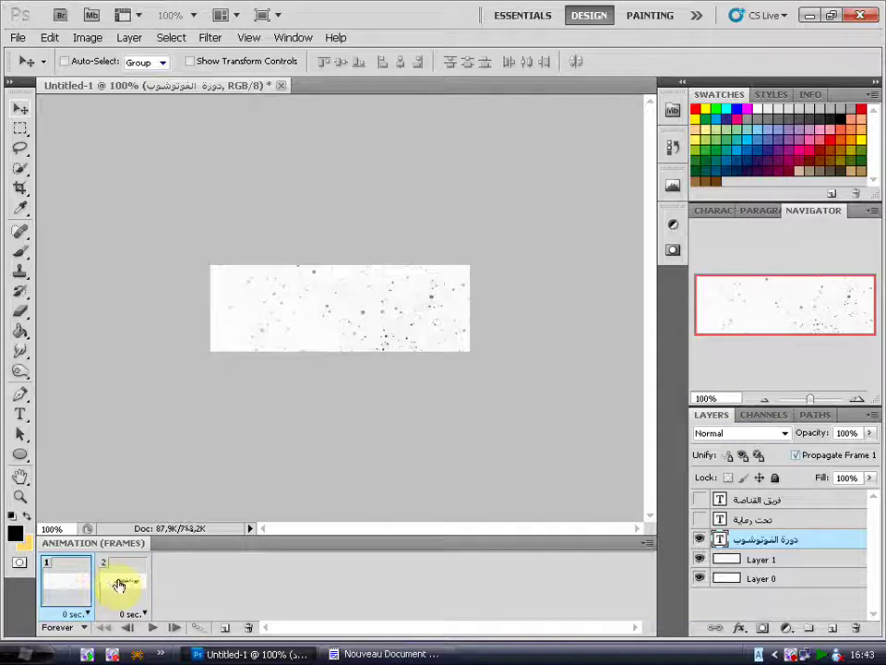
click(118, 584)
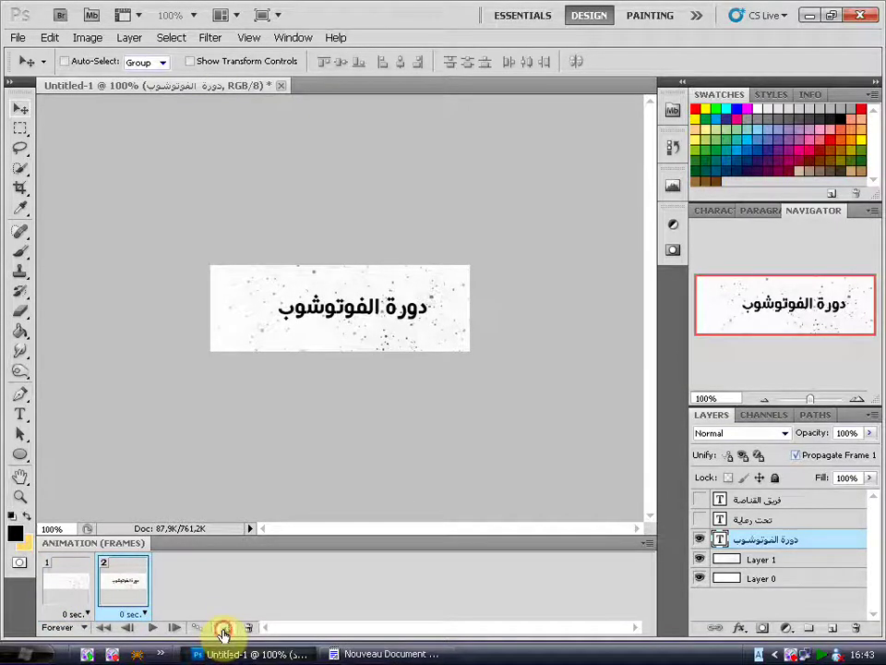
click(223, 629)
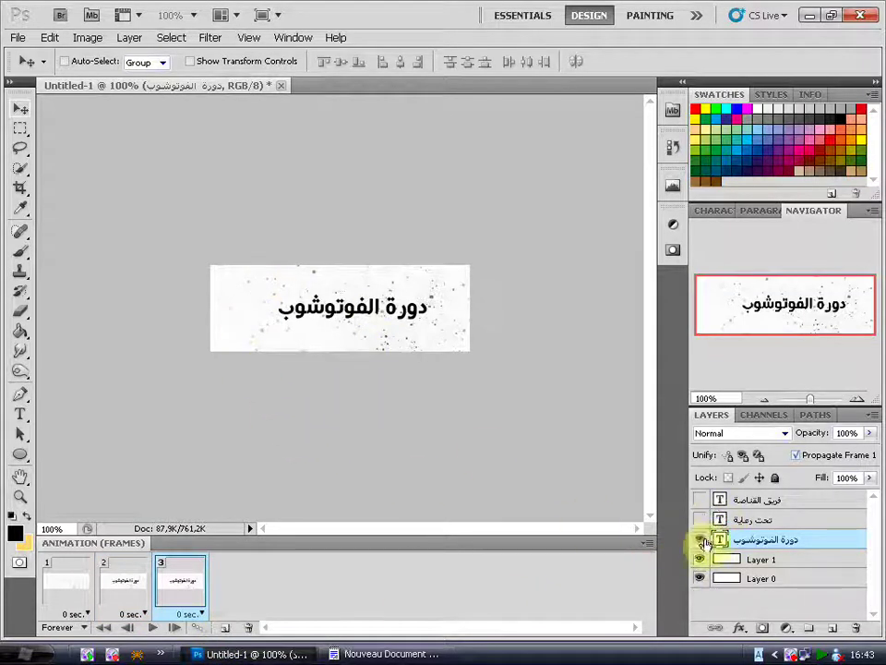
click(701, 540)
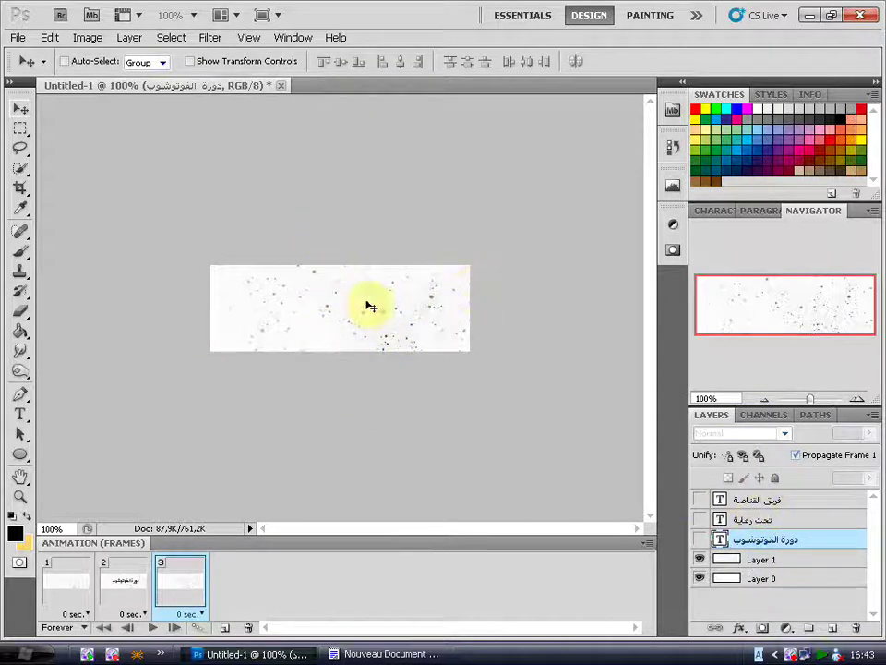
click(225, 628)
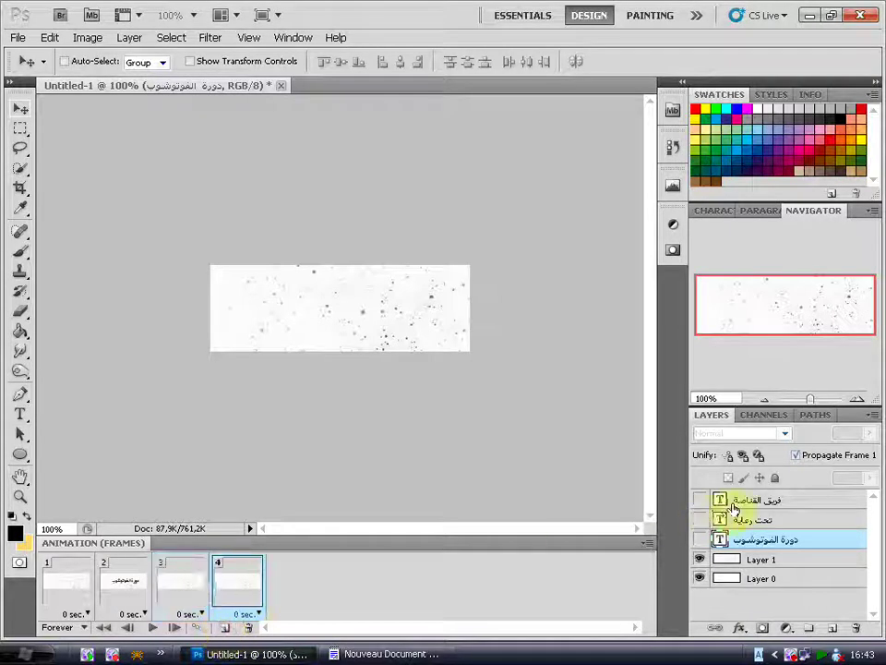
Step: Show تحت رعاية, add frame 5, then hide that text again
click(750, 522)
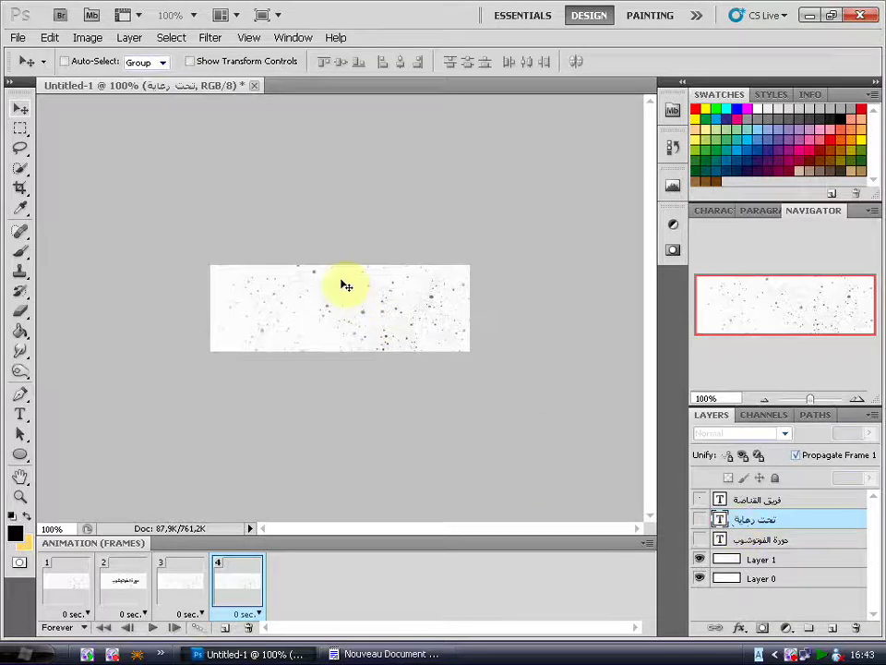
click(702, 523)
click(226, 629)
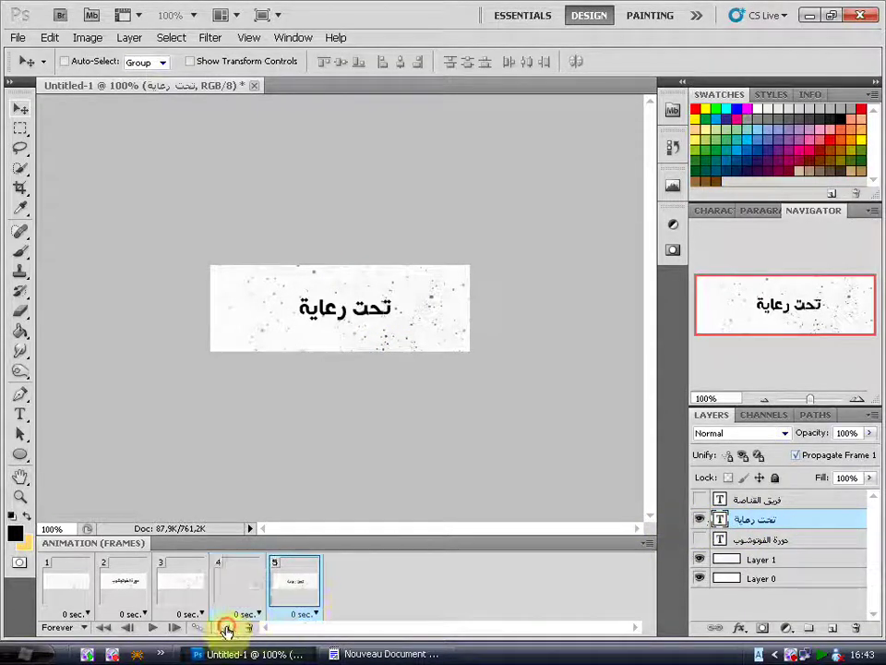
click(700, 519)
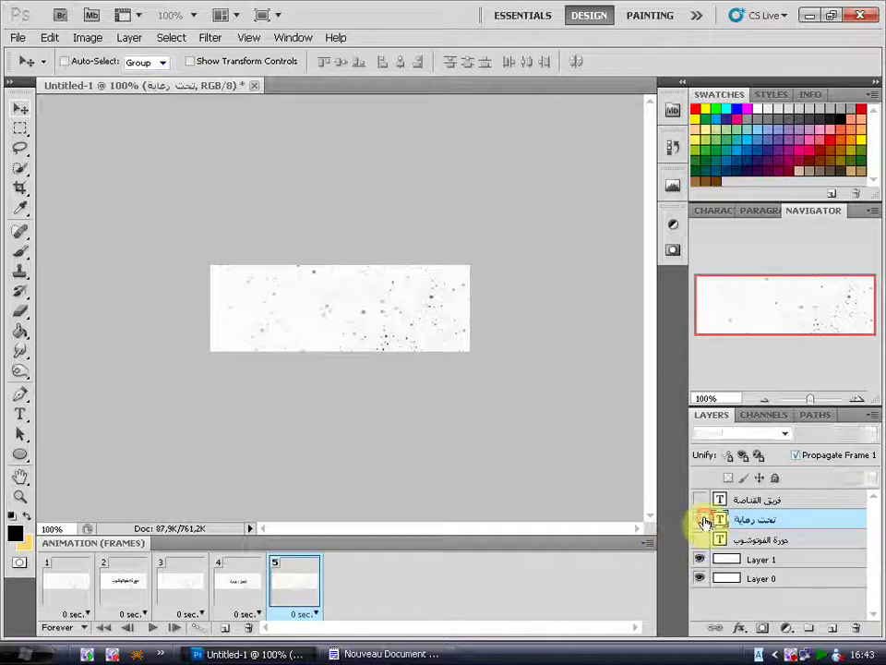
Step: Add frame 6 and make the فريق القناصة layer visible in it
double_click(757, 520)
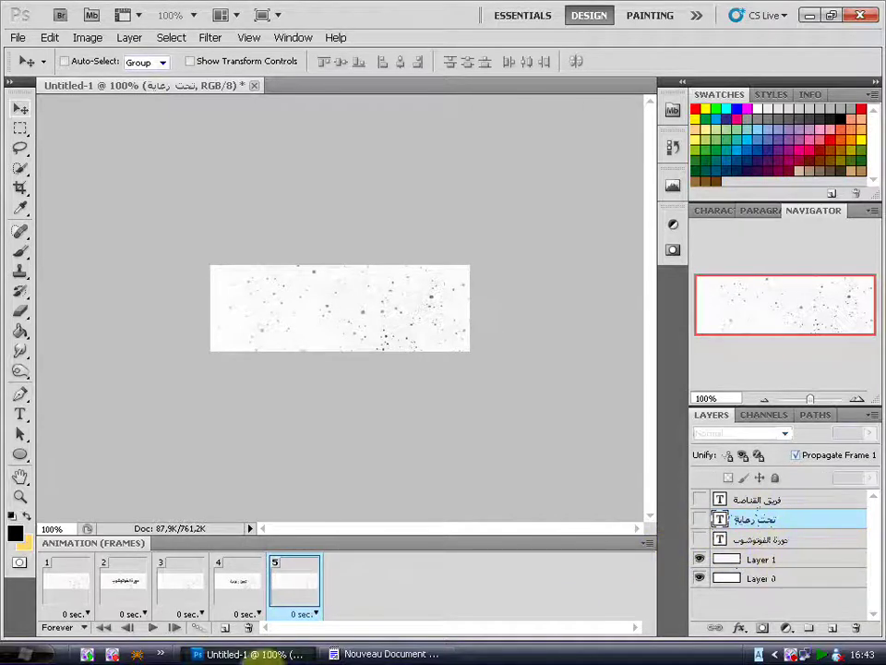
click(225, 634)
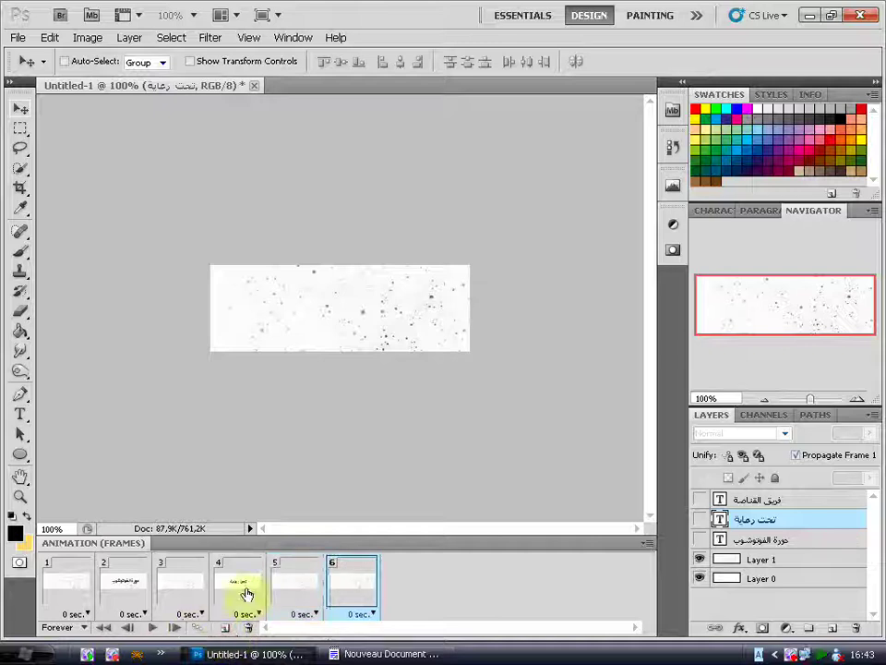
click(755, 503)
click(701, 499)
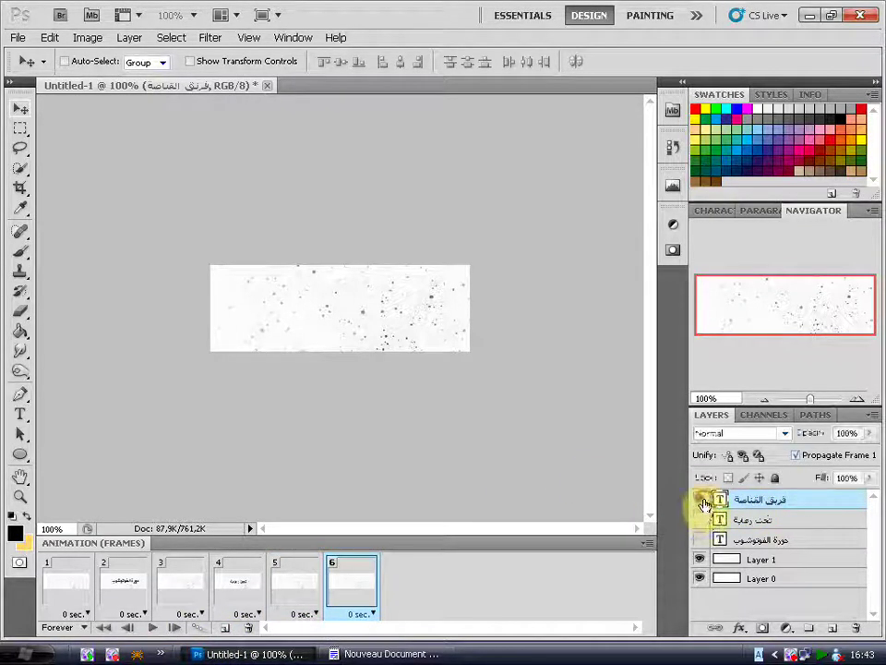
Step: Centre the فريق القناصة text on the banner in frame 6, then duplicate it as frame 7
click(784, 496)
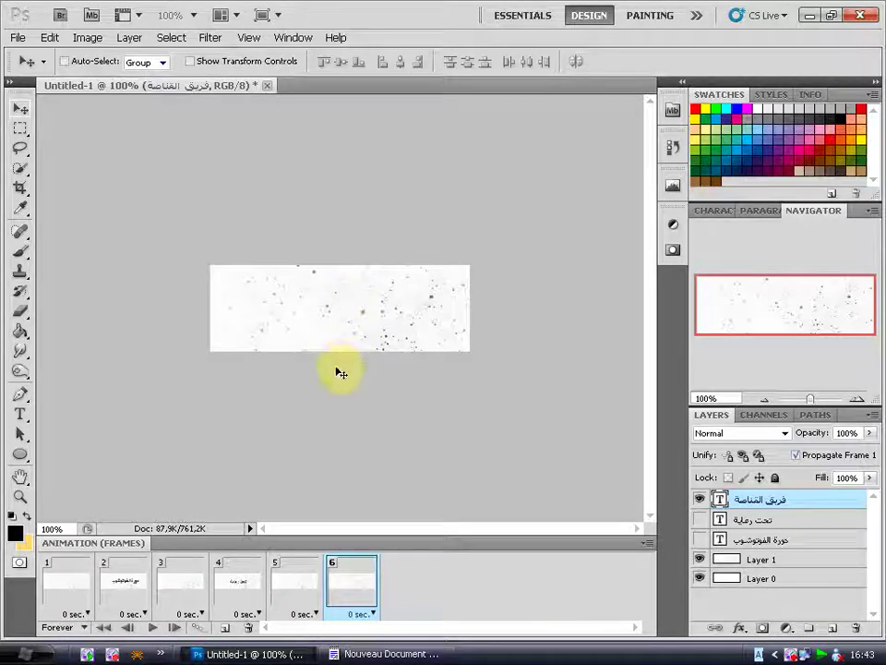
drag(341, 366, 344, 322)
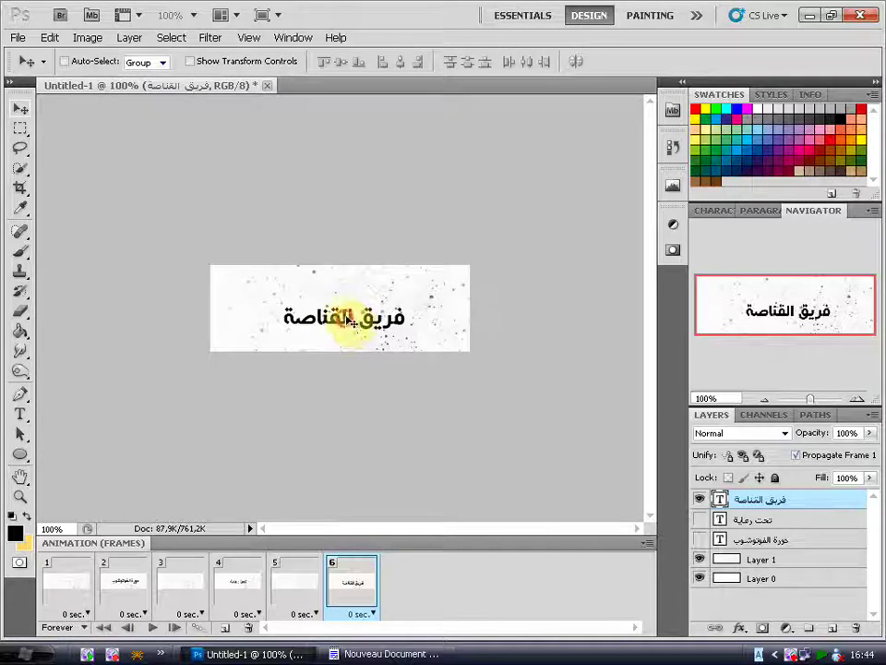
drag(348, 320, 348, 316)
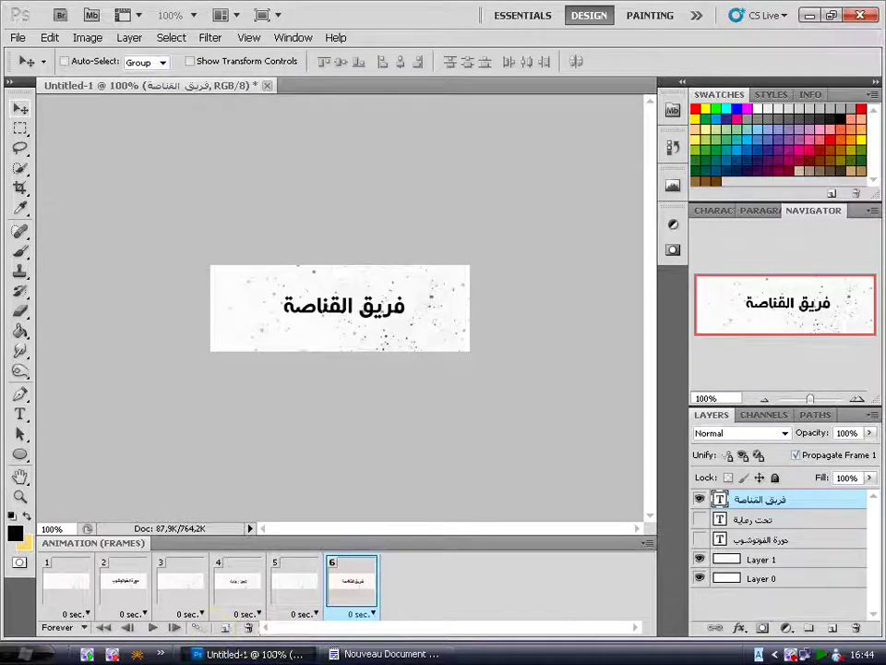
click(226, 632)
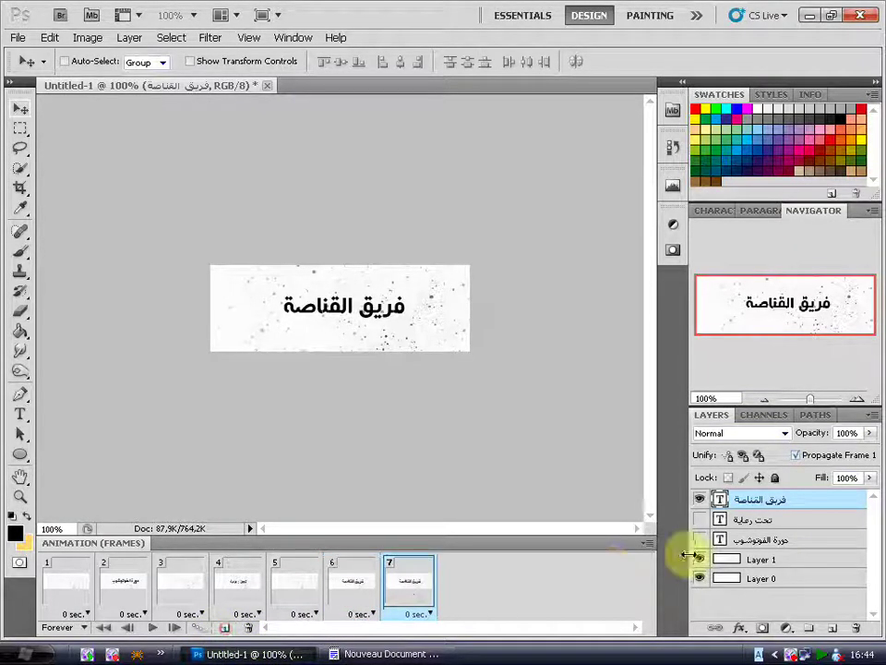
Step: Hide فريق القناصة in frame 7, then play and stop the seven-frame animation from frame 1
click(700, 499)
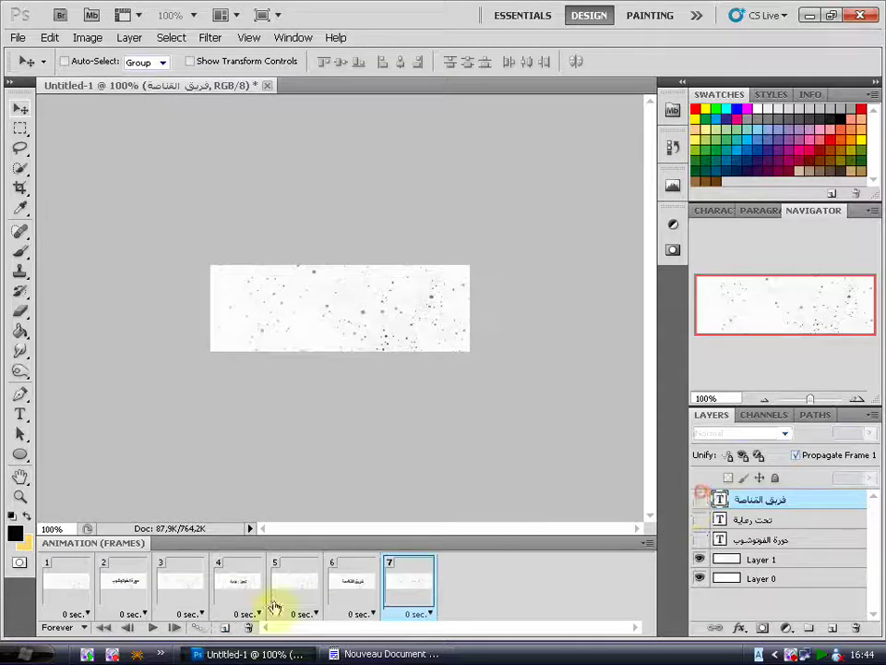
click(79, 591)
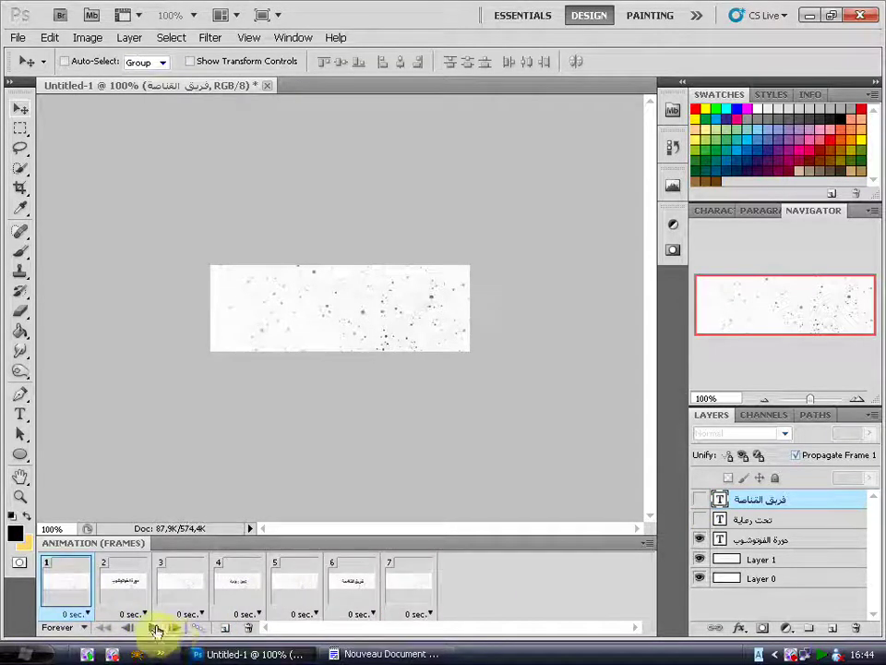
click(155, 631)
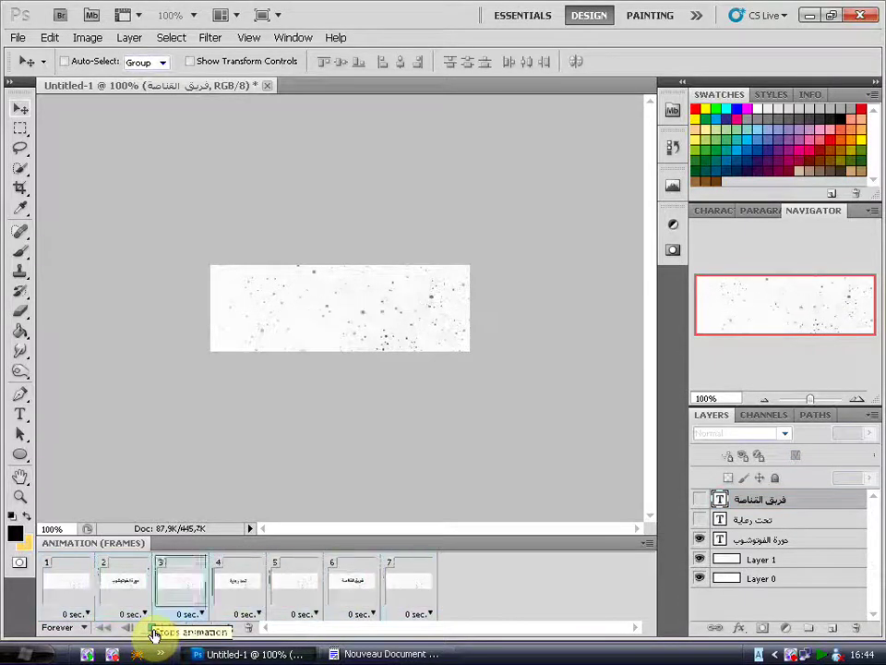
click(155, 631)
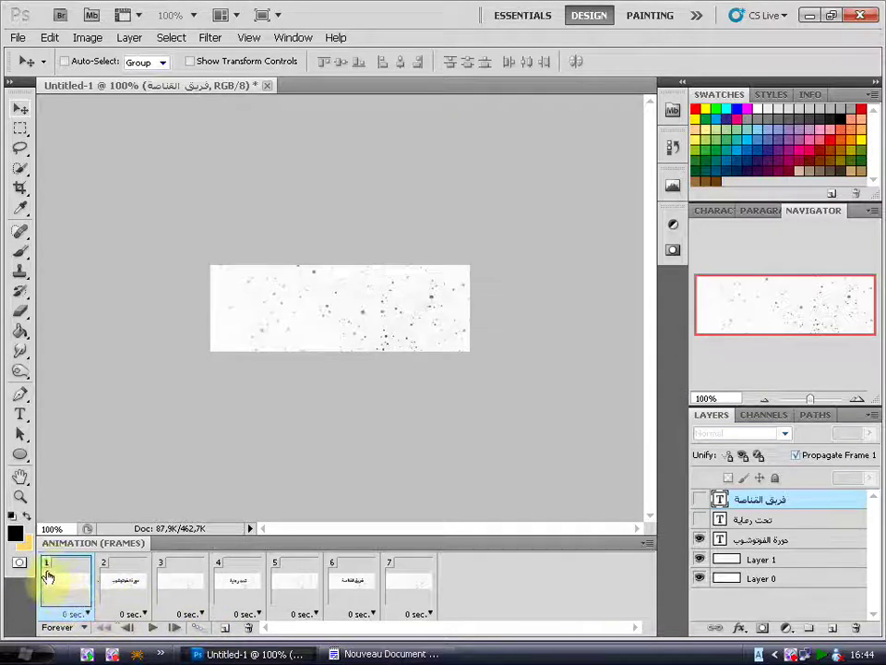
Step: Tween 4 frames after frame 1 so دورة الفوتوشوب fades in, then check frames 2–6
click(202, 635)
text(4)
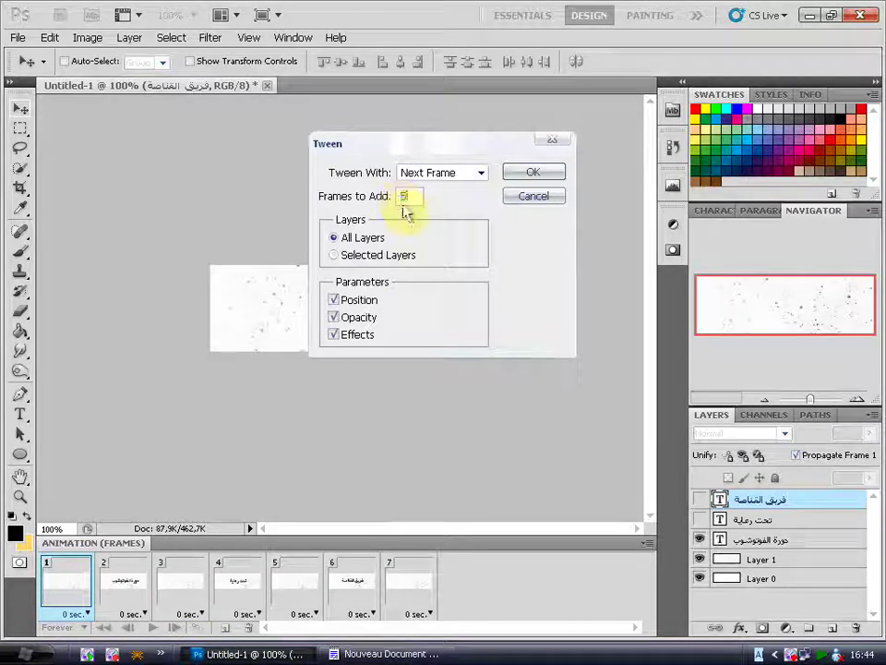
click(531, 175)
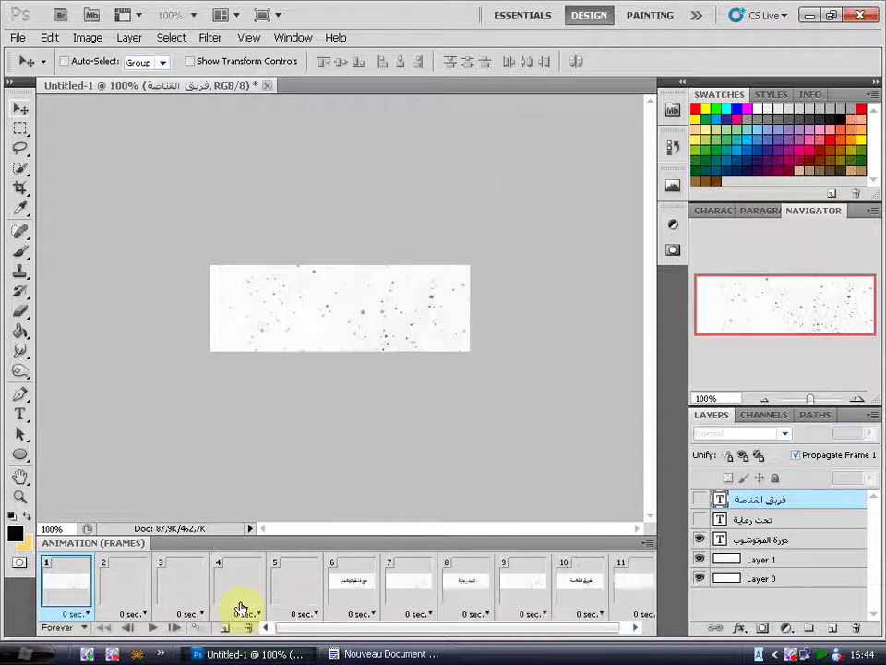
click(123, 596)
click(182, 593)
click(236, 595)
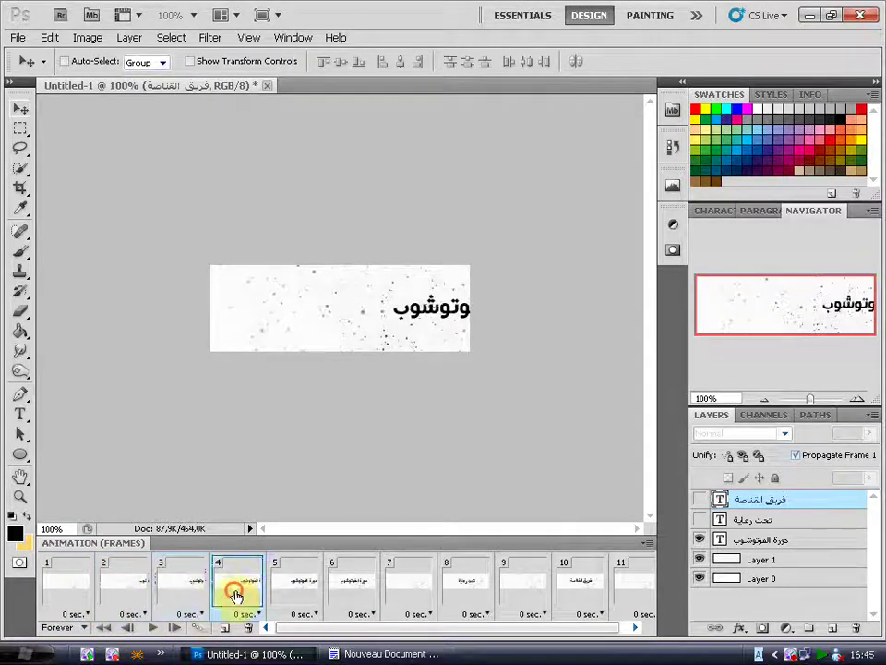
click(286, 595)
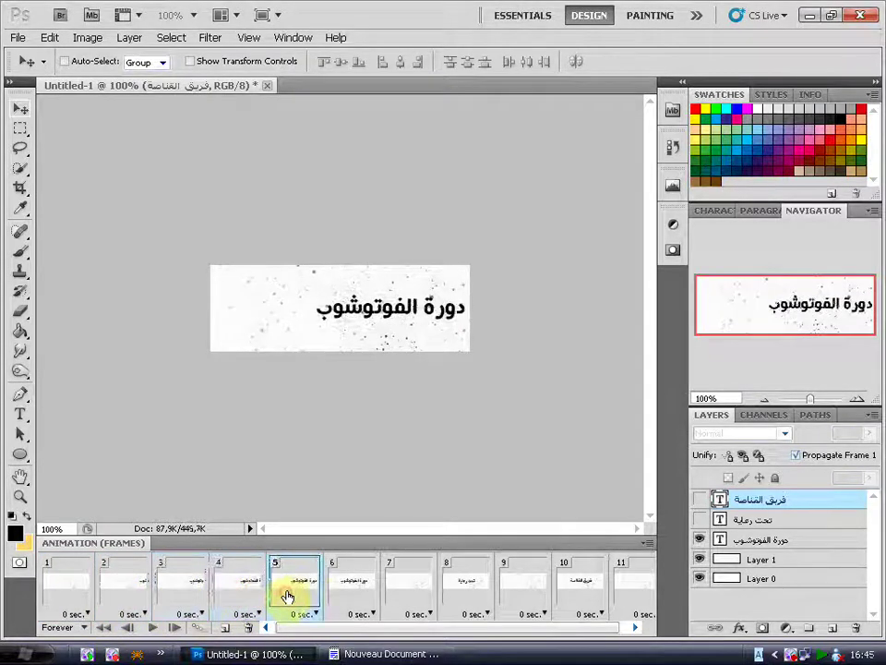
click(349, 593)
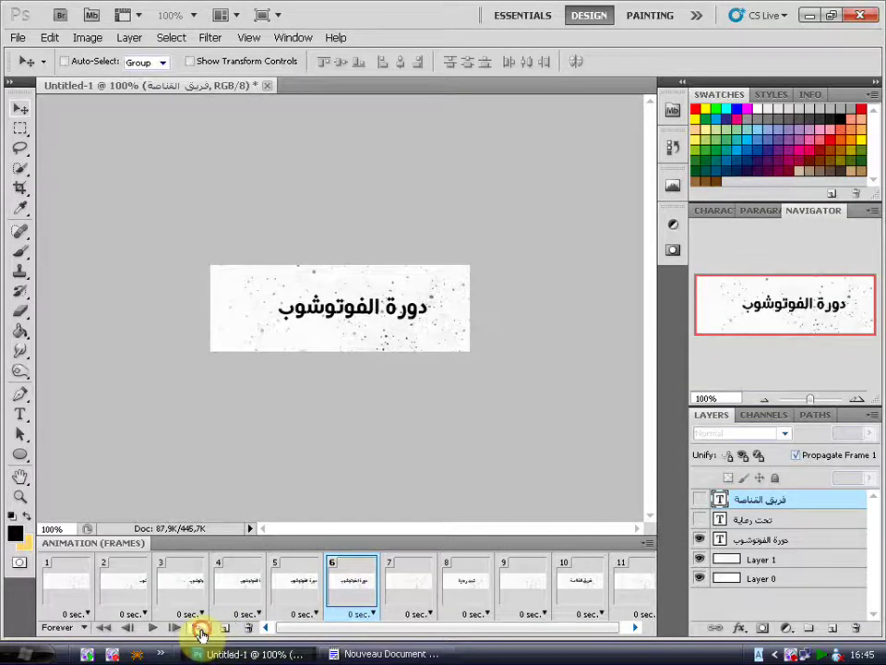
Step: Tween 4 frames after frame 6 so the first line fades out, reviewing frames 7–10
click(199, 630)
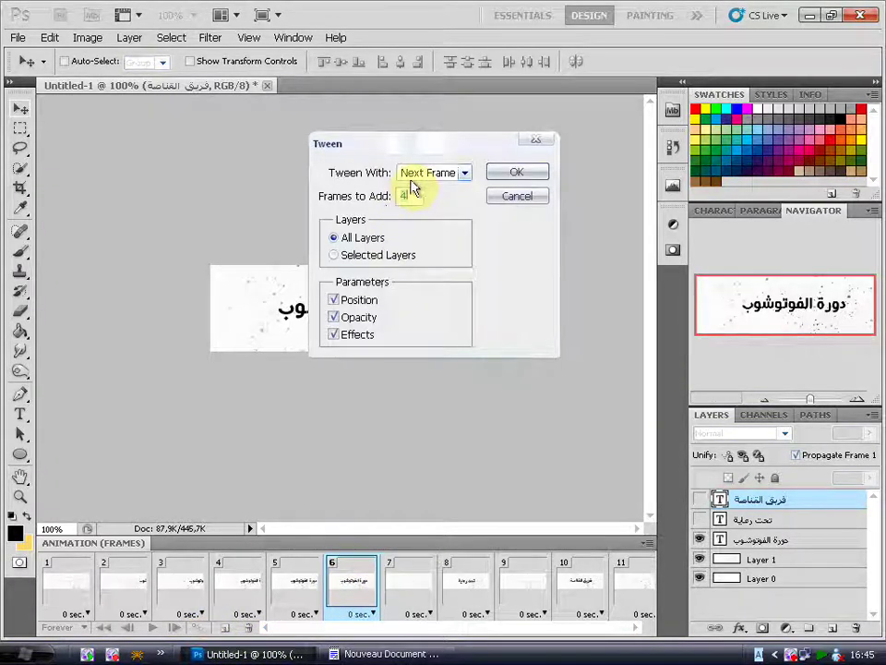
click(503, 178)
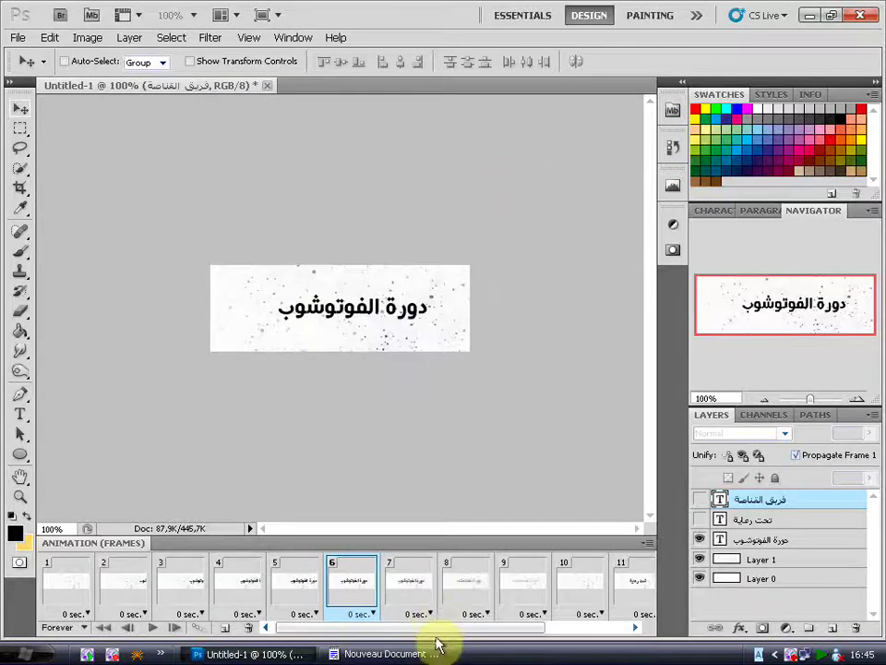
drag(440, 638, 468, 637)
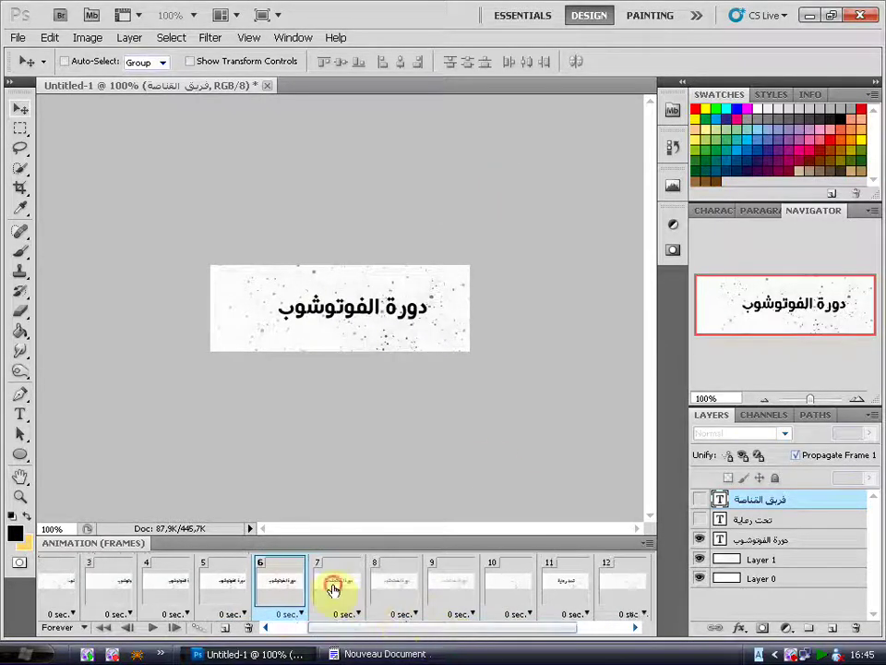
click(333, 589)
click(391, 584)
click(440, 578)
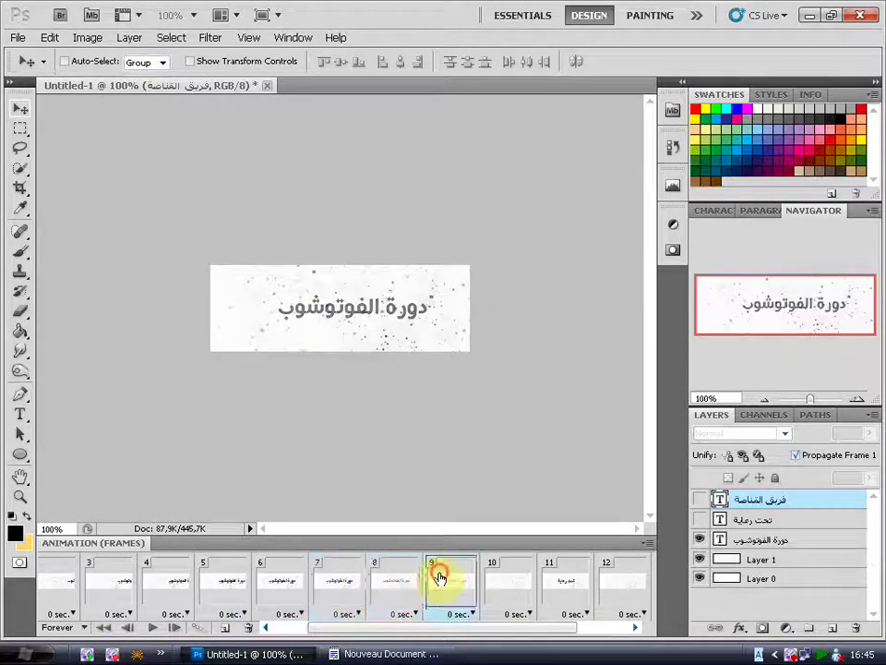
click(500, 588)
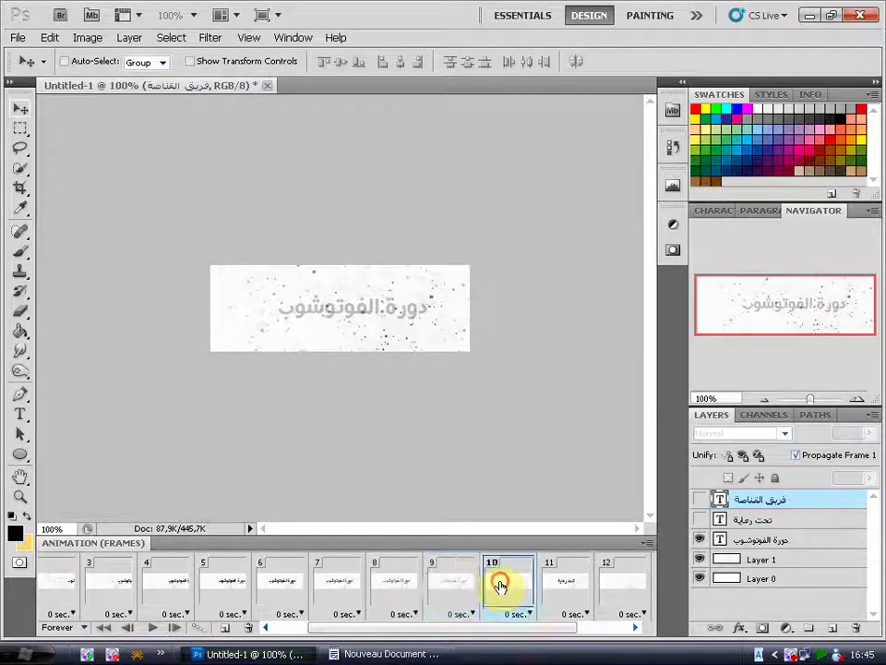
drag(524, 631, 580, 633)
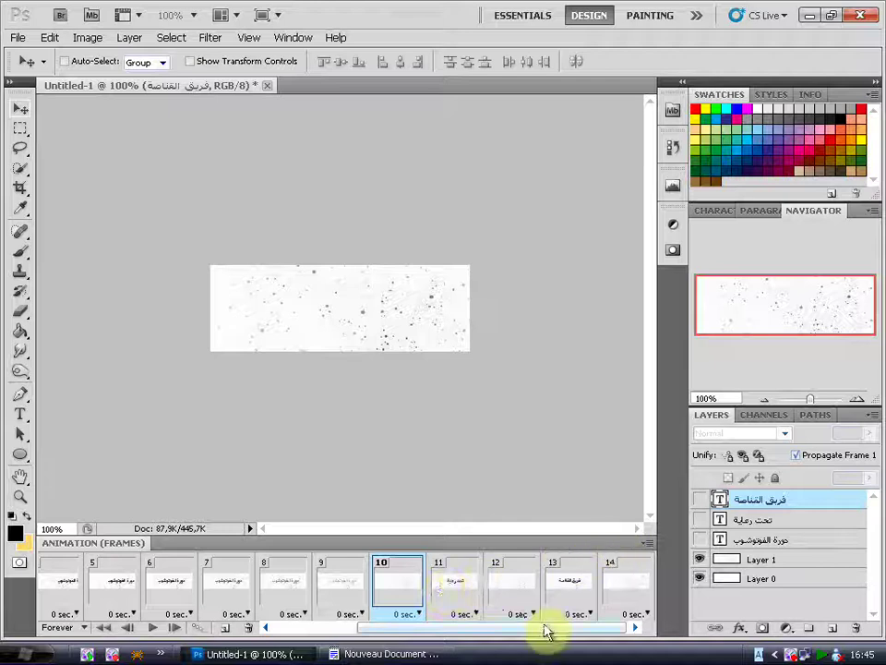
Step: Tween 3 frames after frame 10 so تحت رعاية fades in, checking frames 11–16
click(203, 628)
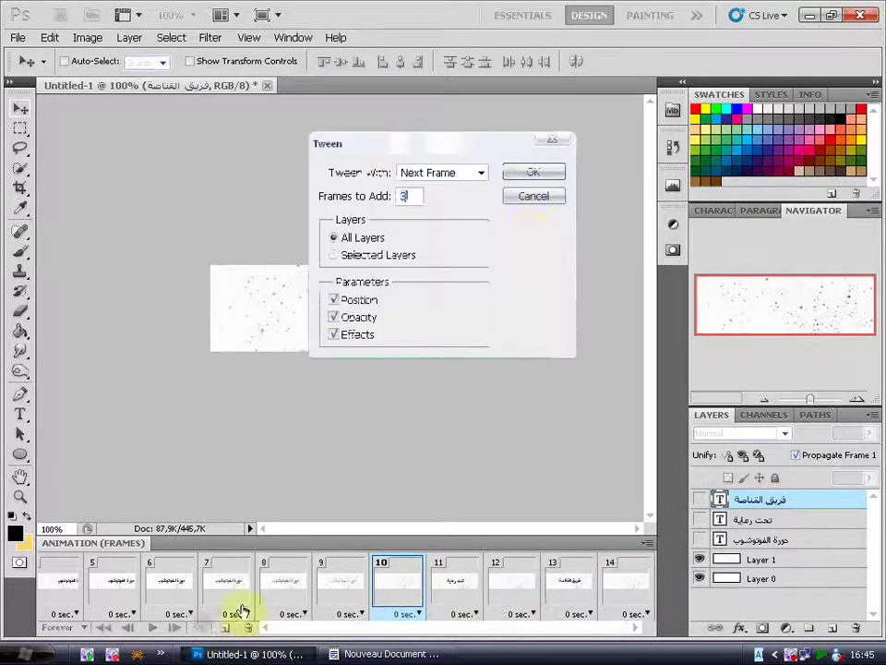
click(542, 182)
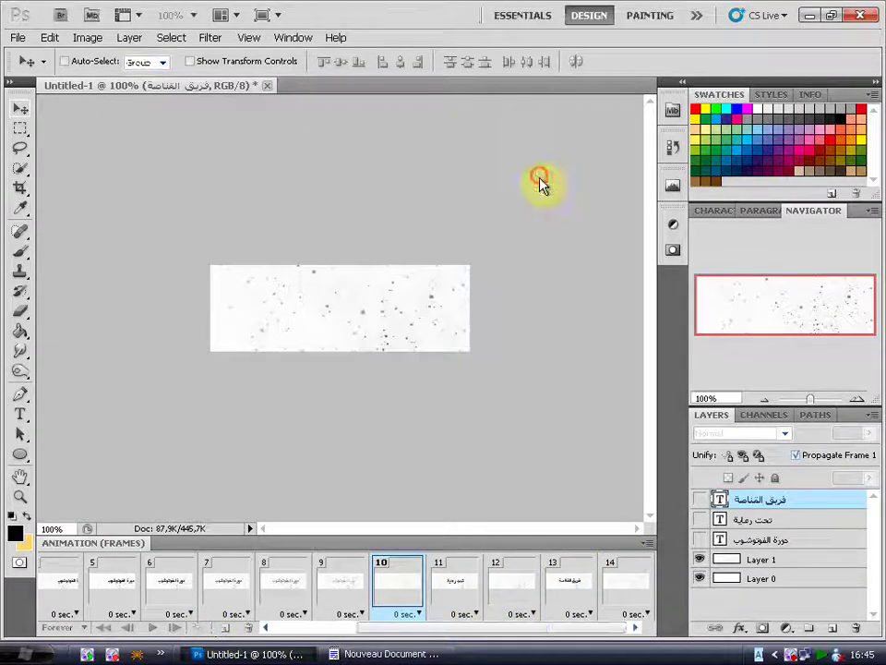
drag(524, 635, 528, 635)
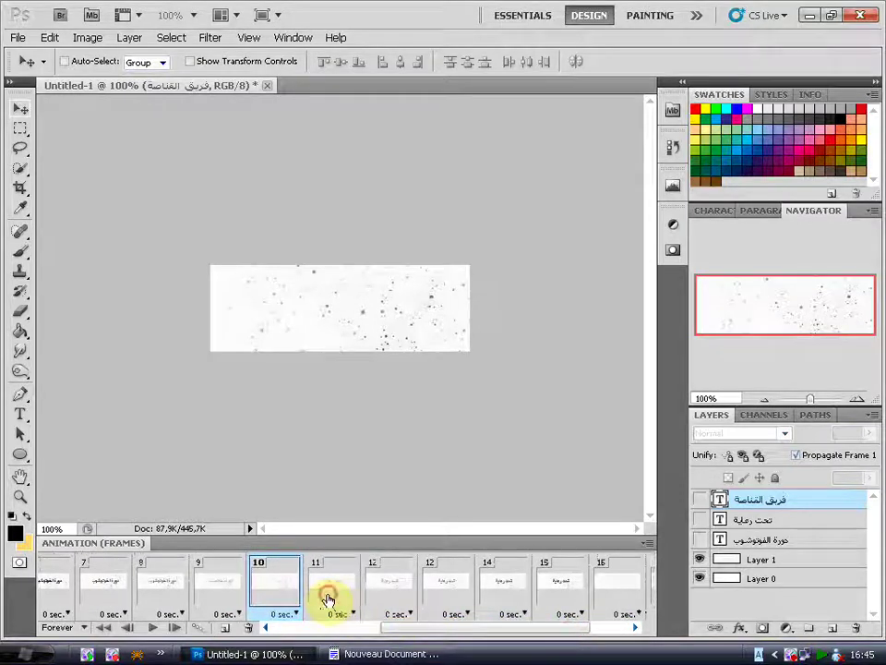
shift+click(329, 592)
shift+click(388, 592)
shift+click(430, 591)
click(488, 595)
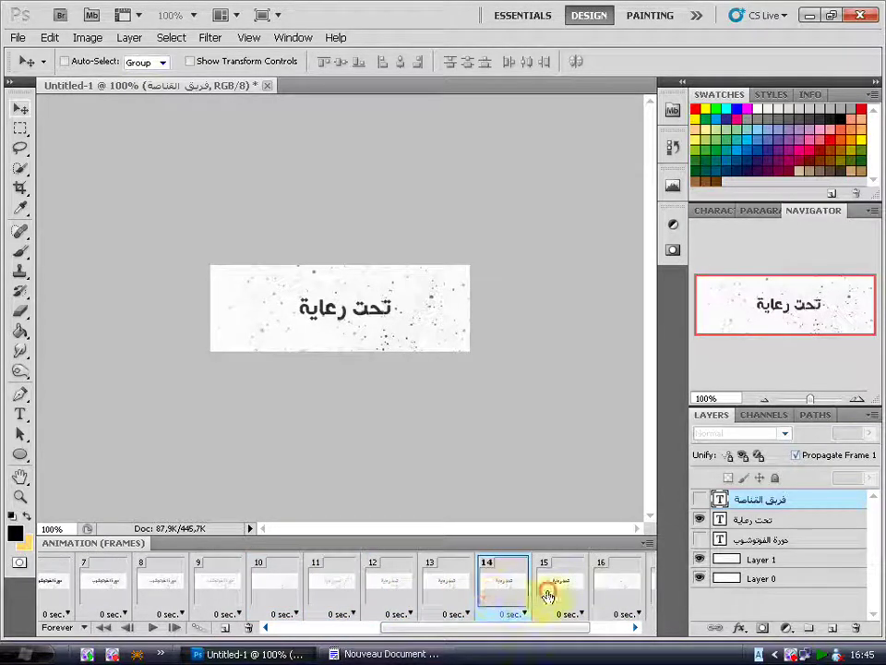
click(541, 598)
drag(506, 629, 549, 632)
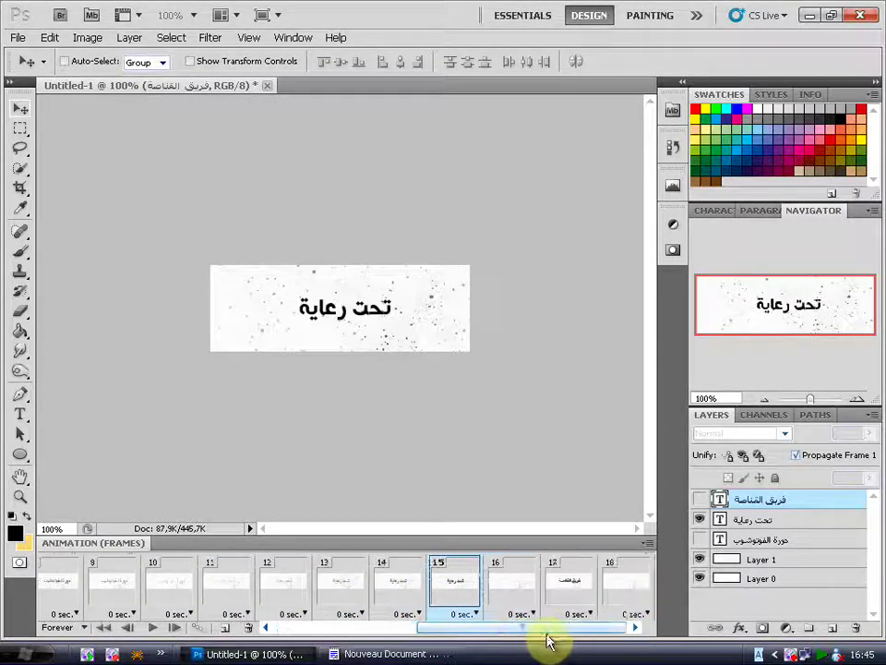
click(510, 592)
click(460, 592)
Step: Add 3 tweened frames after frame 15, leading to the blank frame 19
click(209, 629)
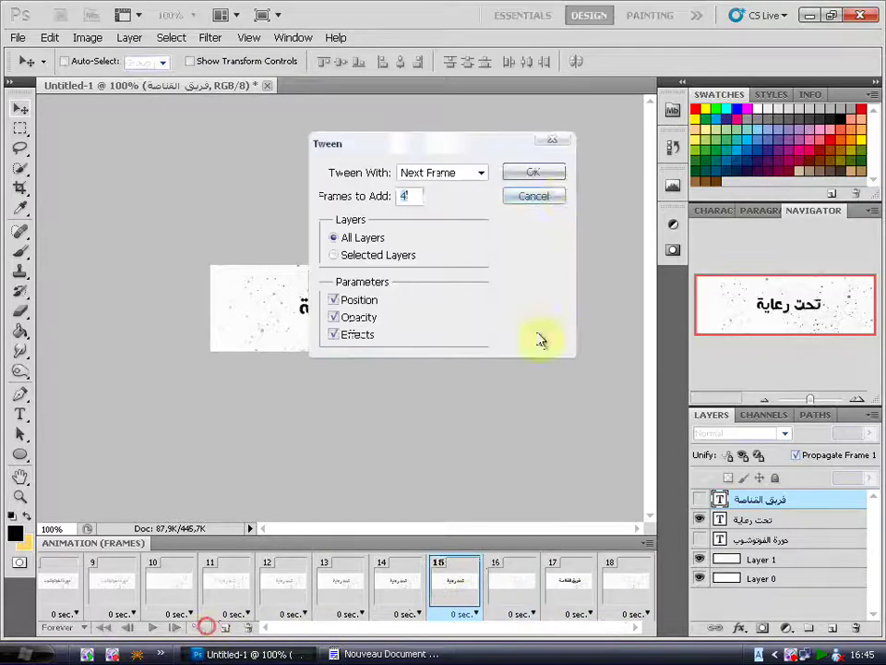
text(3)
click(535, 174)
drag(552, 637, 611, 633)
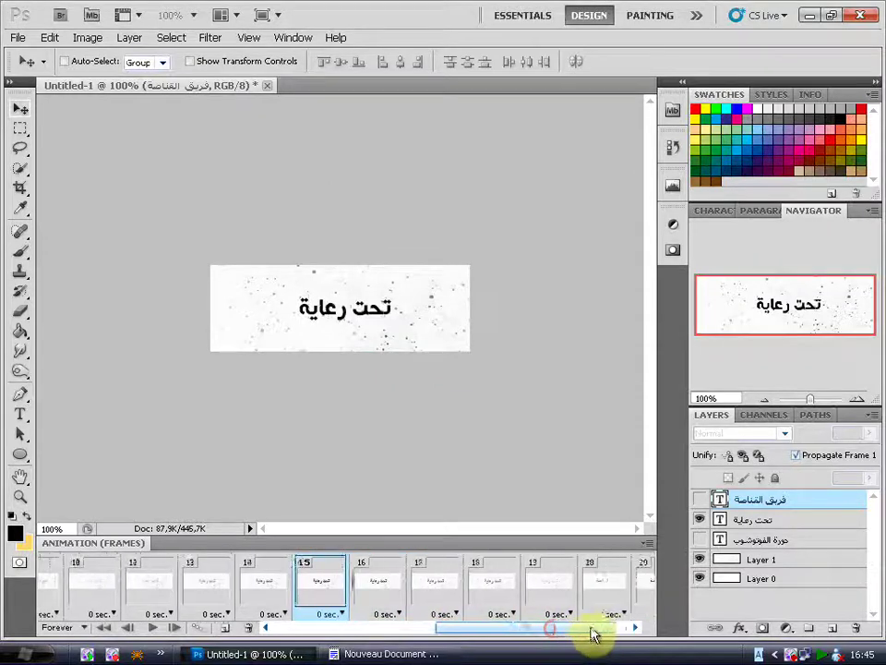
Step: Tween frames after blank frame 19 so فريق القناصة fades in, checking frames 20–24
click(527, 591)
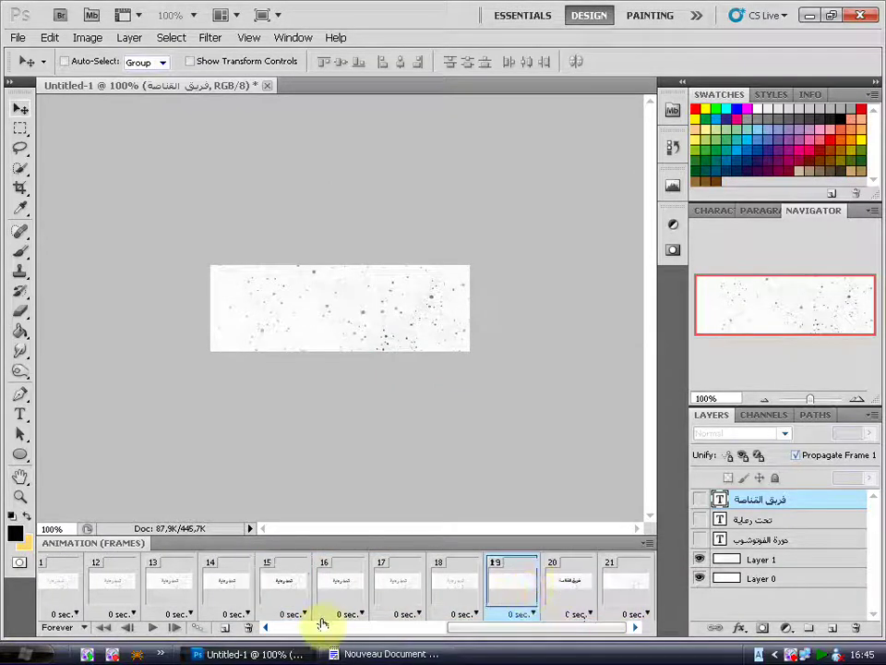
click(197, 628)
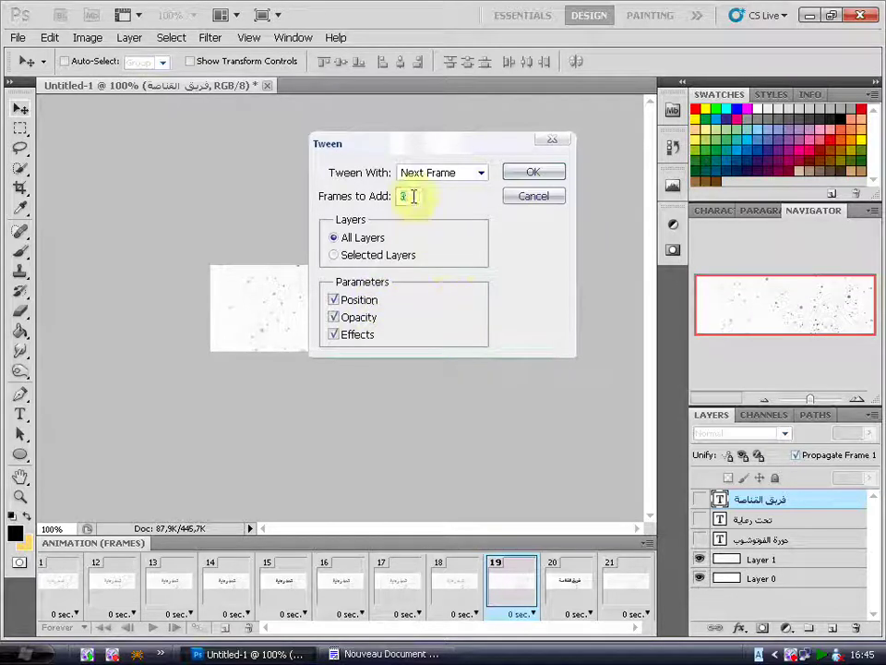
click(540, 175)
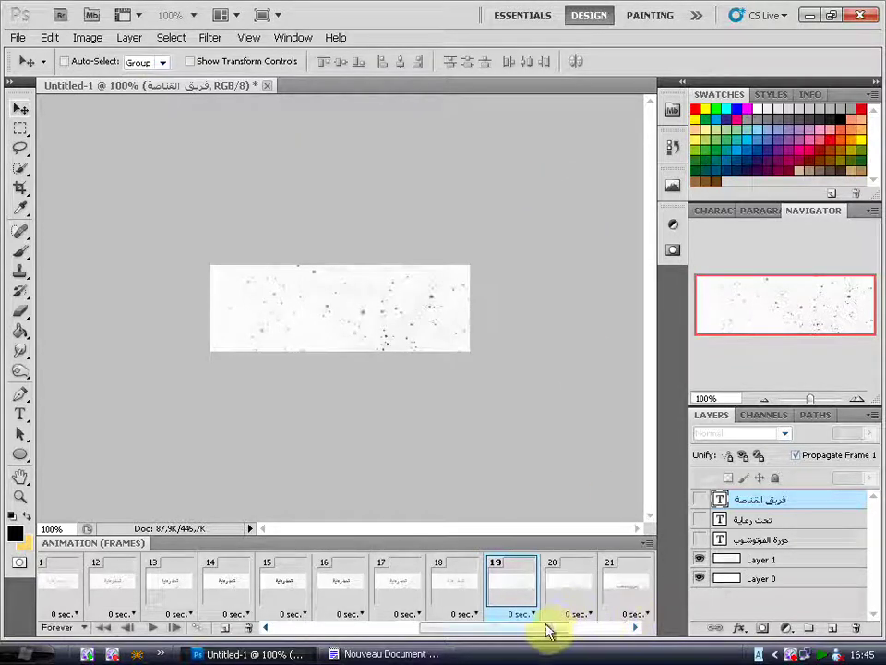
drag(547, 630, 594, 628)
click(388, 583)
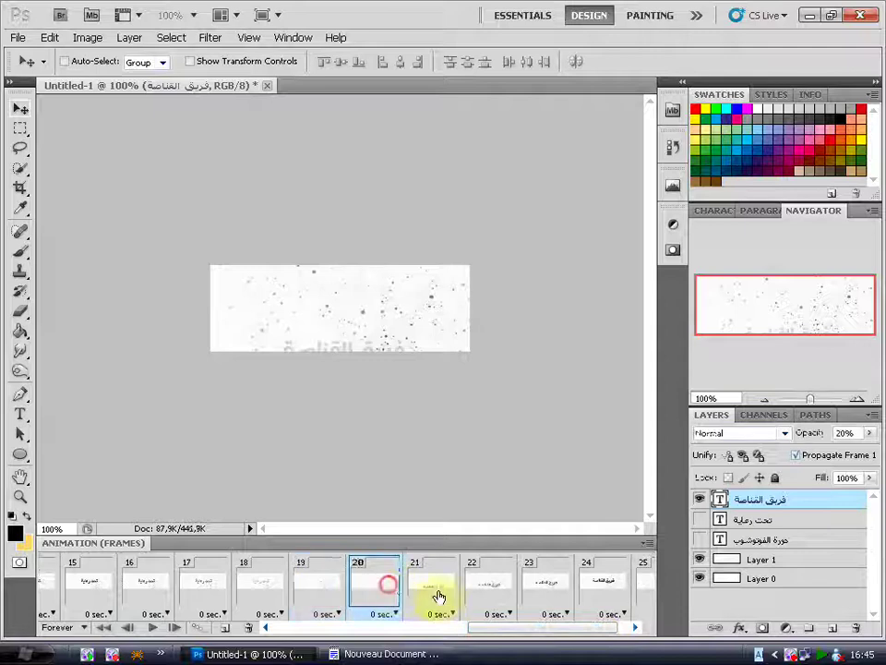
click(438, 596)
click(494, 591)
click(524, 583)
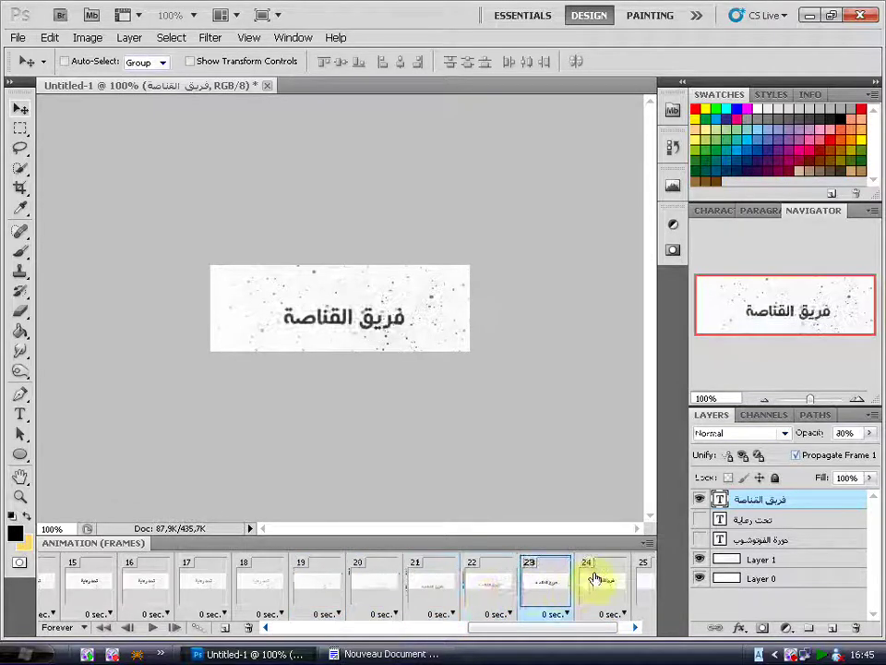
click(596, 579)
drag(582, 628, 591, 629)
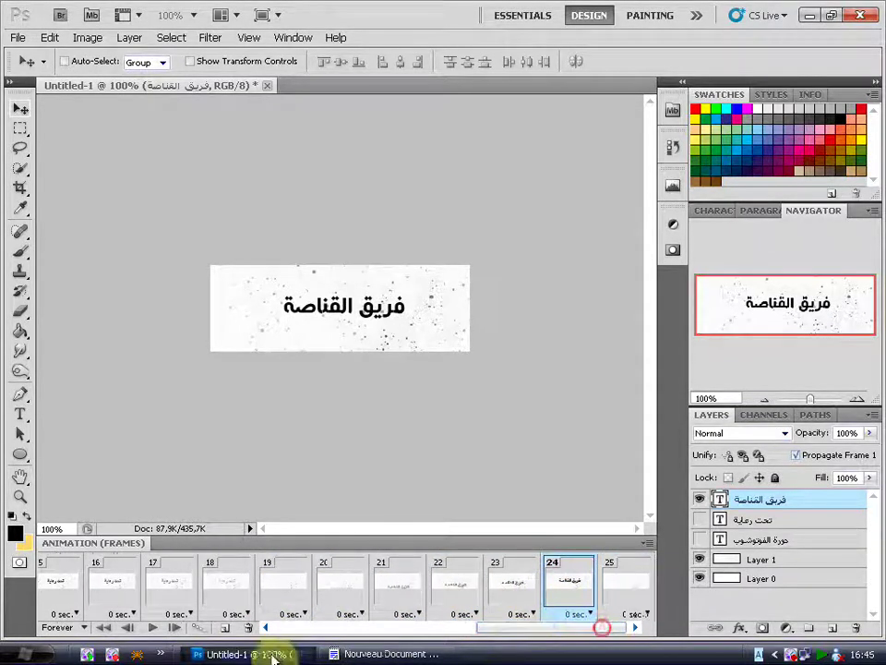
Step: Dismiss the Tween settings at frame 24, preview the animation from frame 1, then reselect frame 24
click(198, 627)
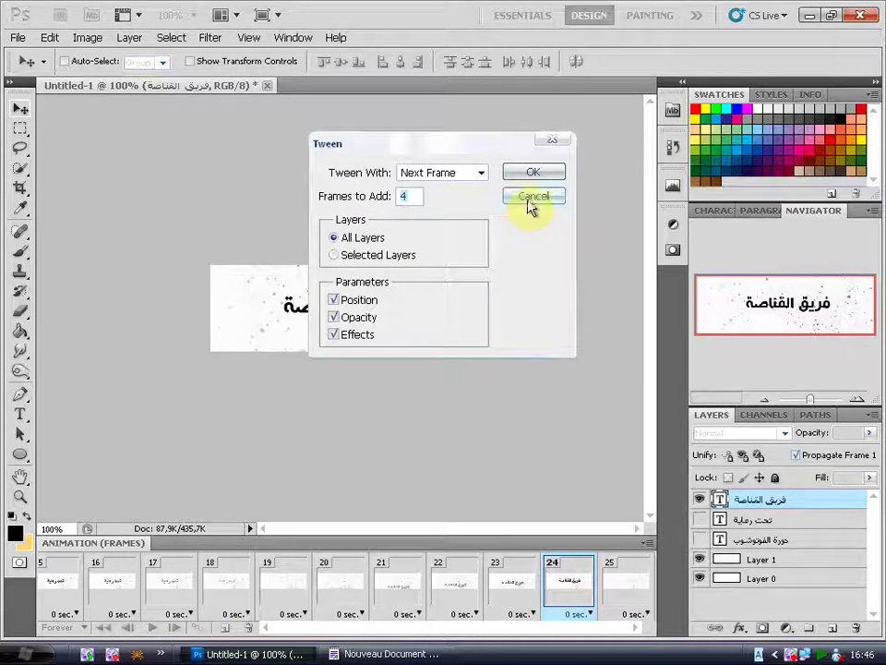
click(534, 173)
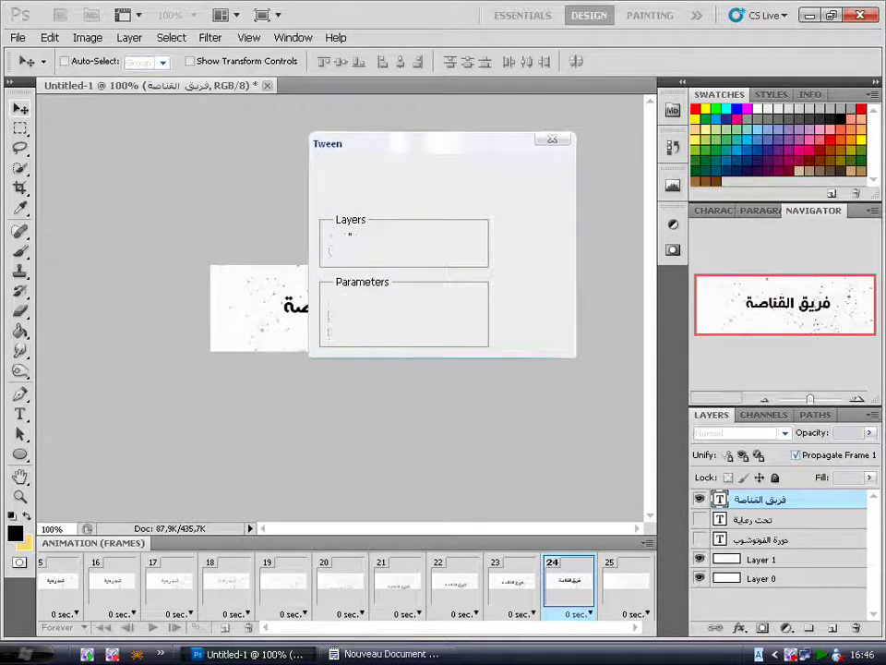
mouse_move(472, 628)
mouse_down()
mouse_move(295, 654)
mouse_move(227, 652)
mouse_up()
click(56, 589)
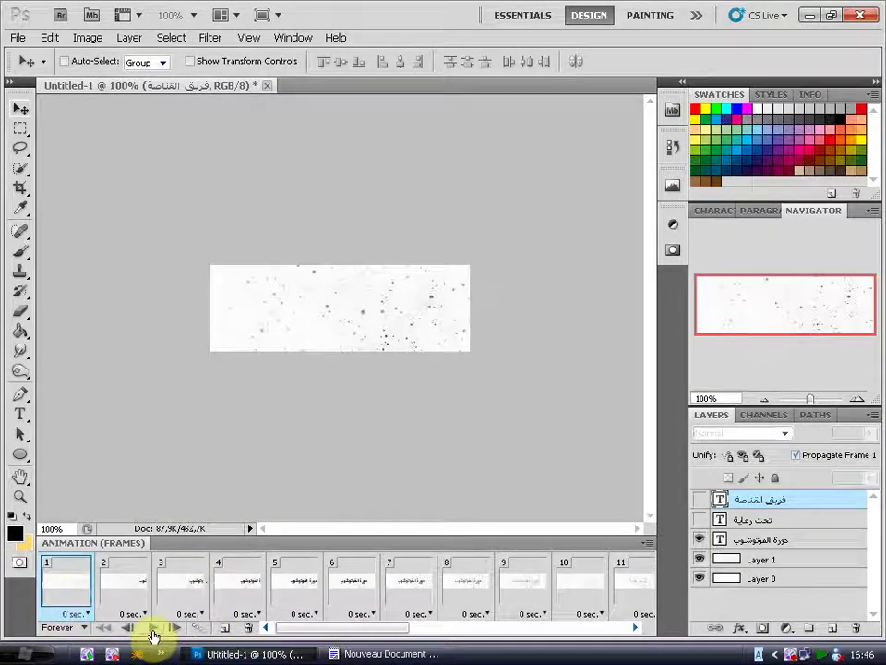
click(72, 601)
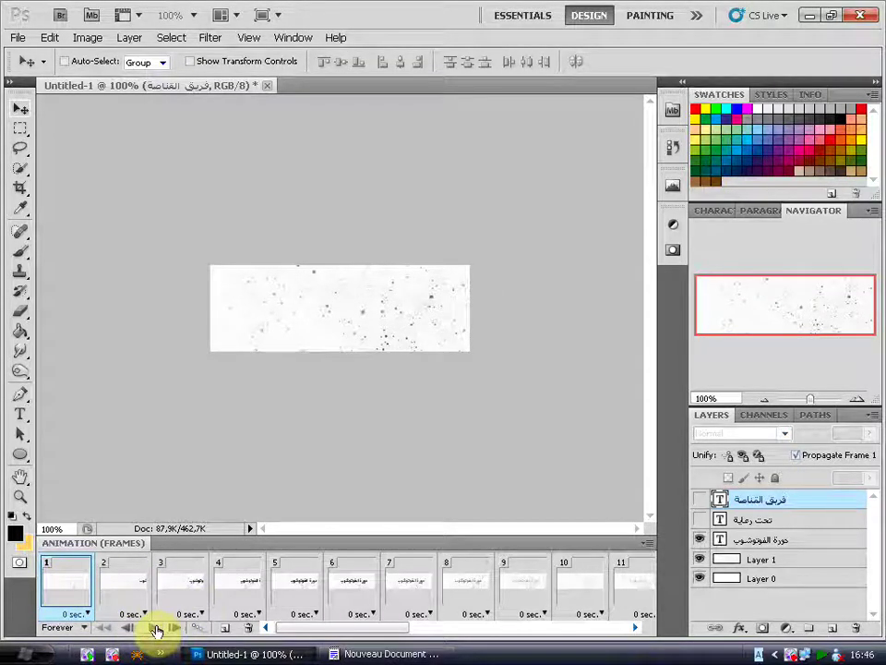
click(157, 630)
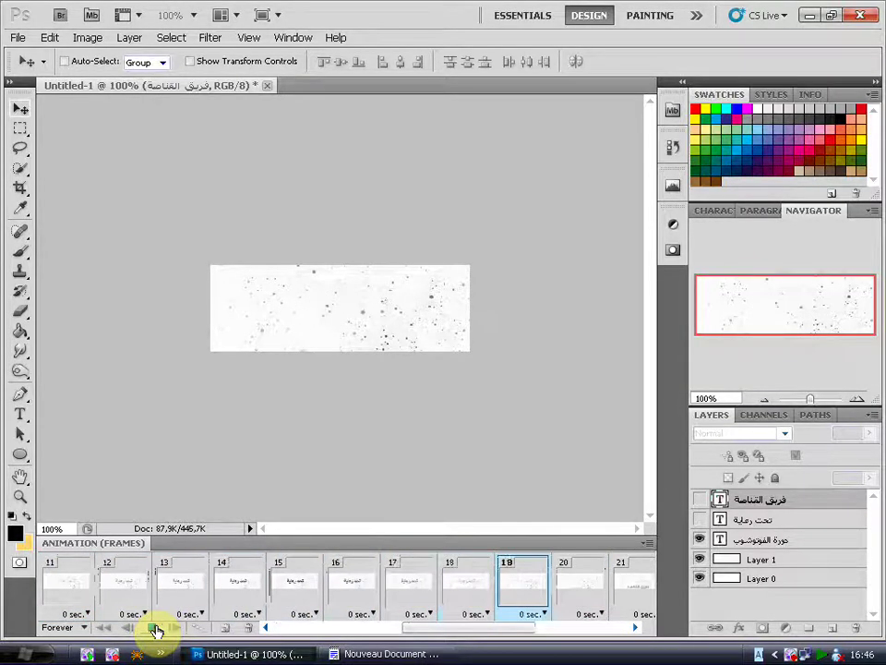
click(155, 631)
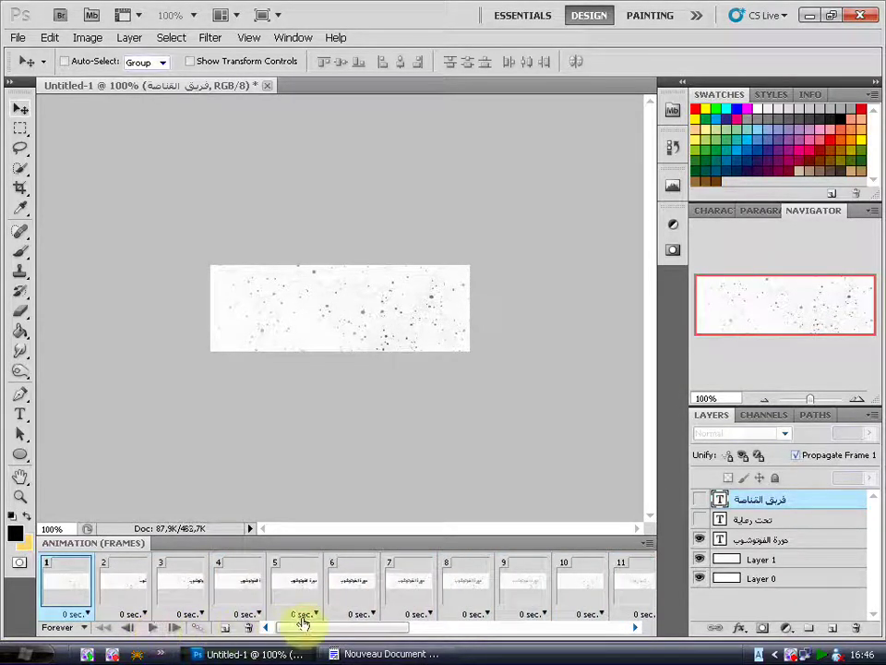
drag(332, 634, 559, 648)
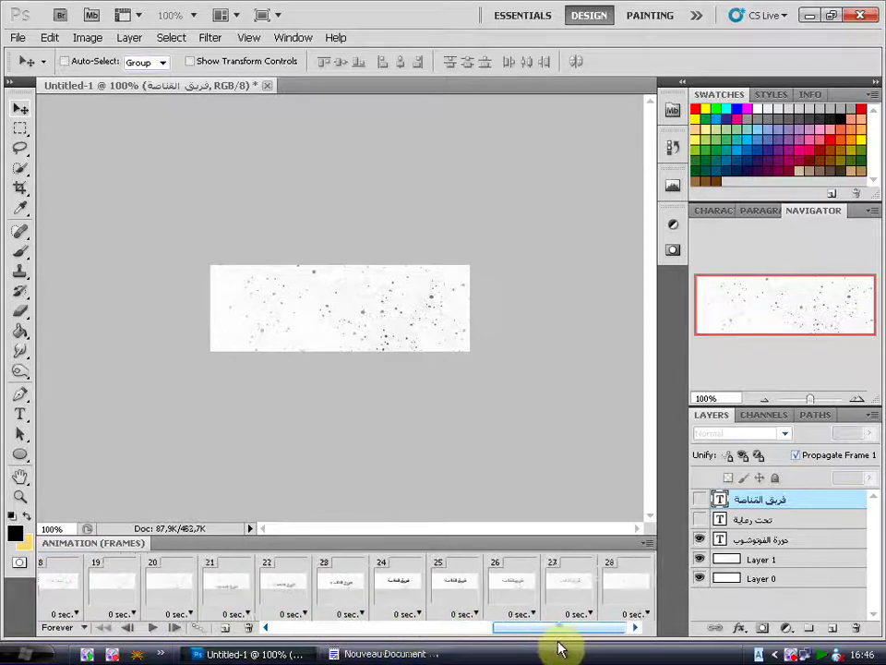
click(399, 588)
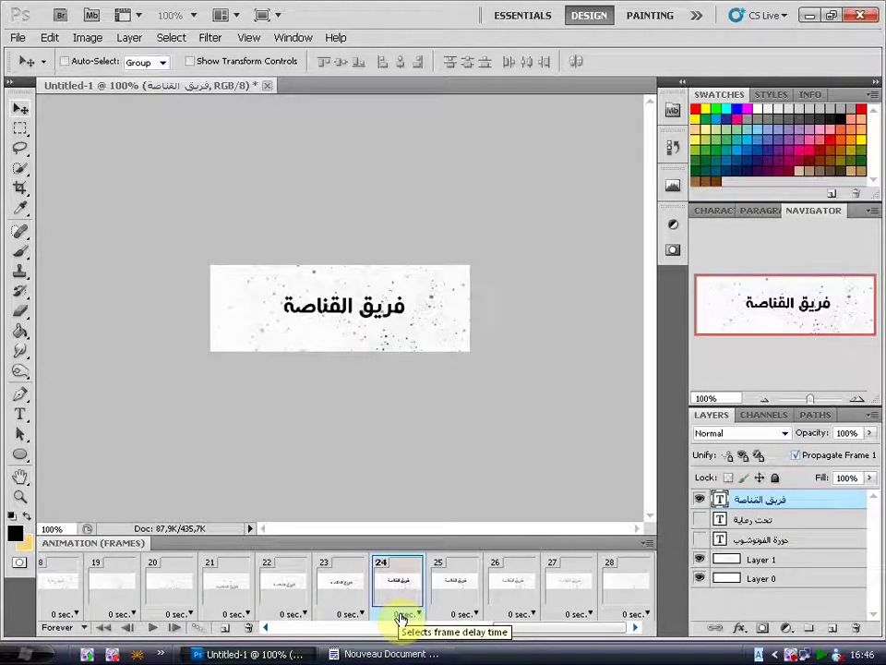
Step: Give frame 24 a 1.0-second delay after cancelling a custom Other… delay entry
click(401, 615)
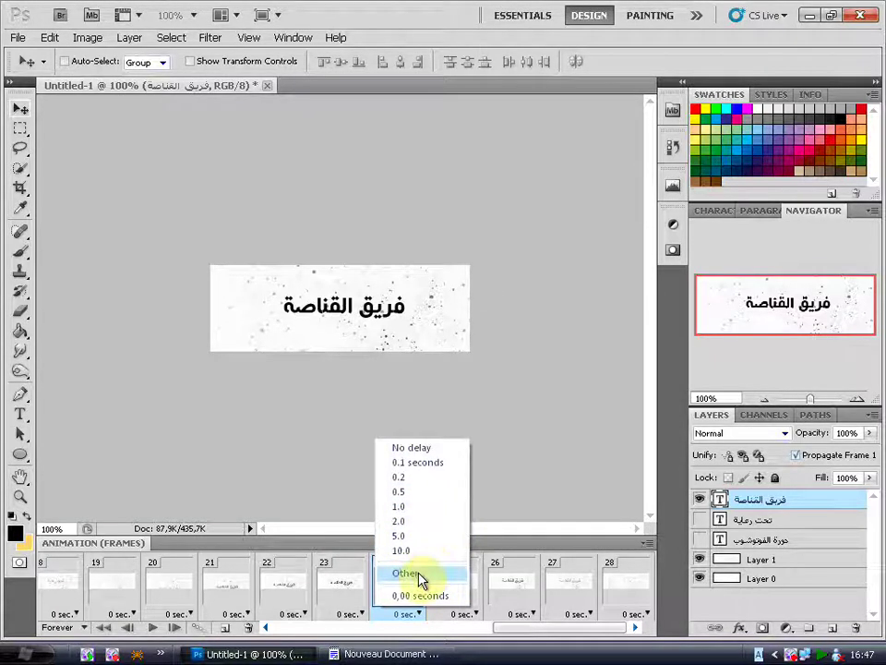
click(415, 580)
text(10)
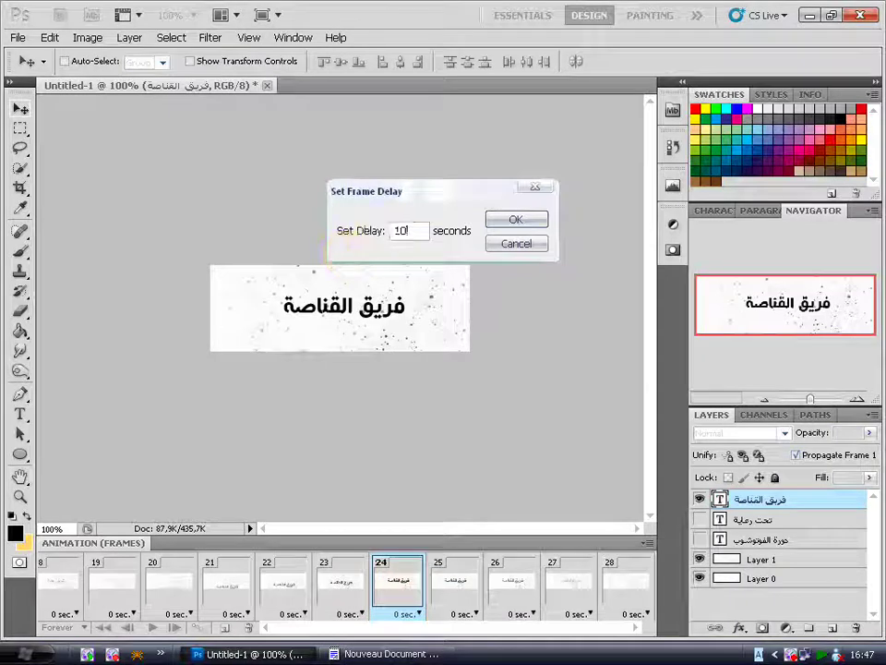
key(BackSpace)
key(BackSpace)
text(6)
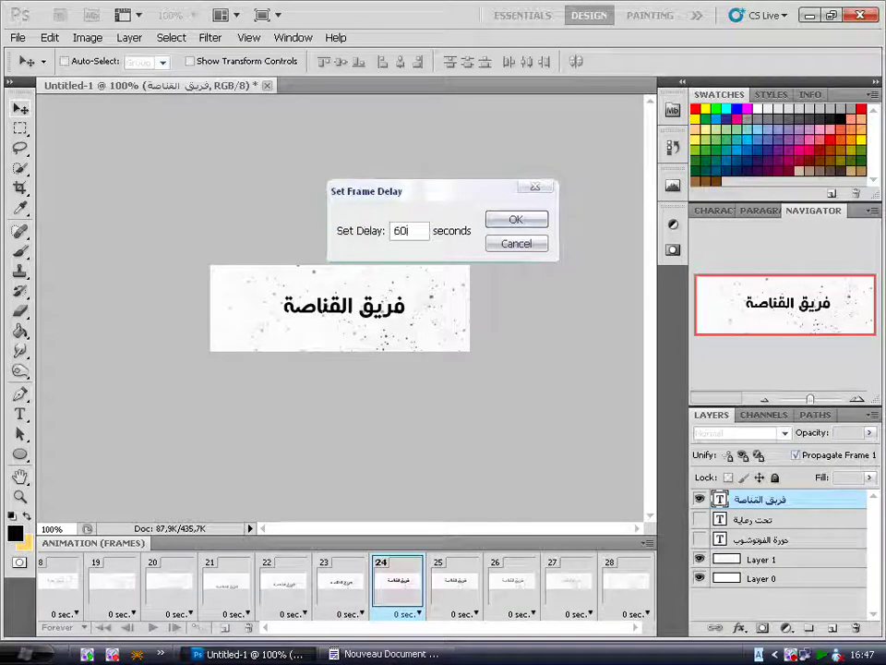
click(529, 245)
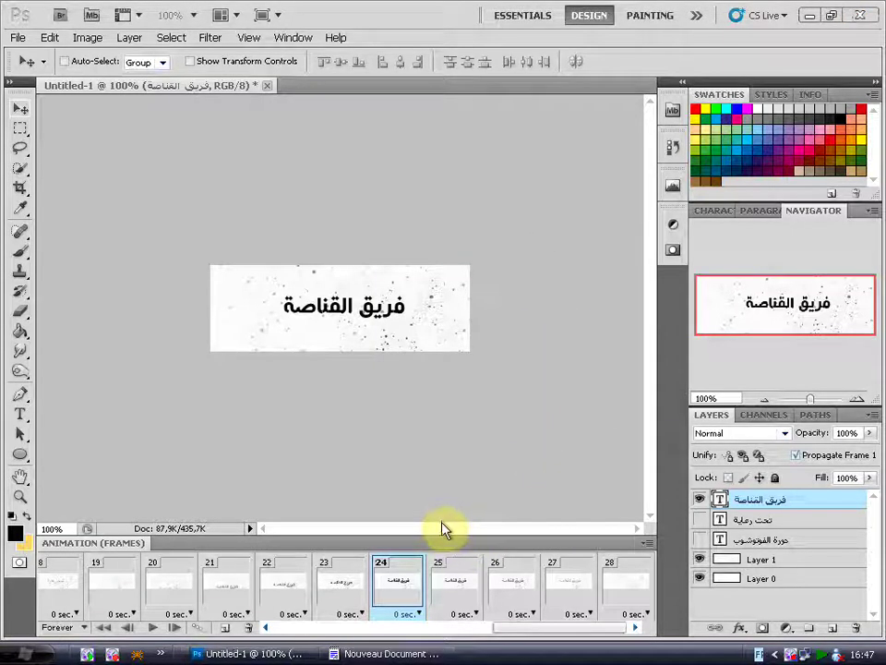
click(407, 620)
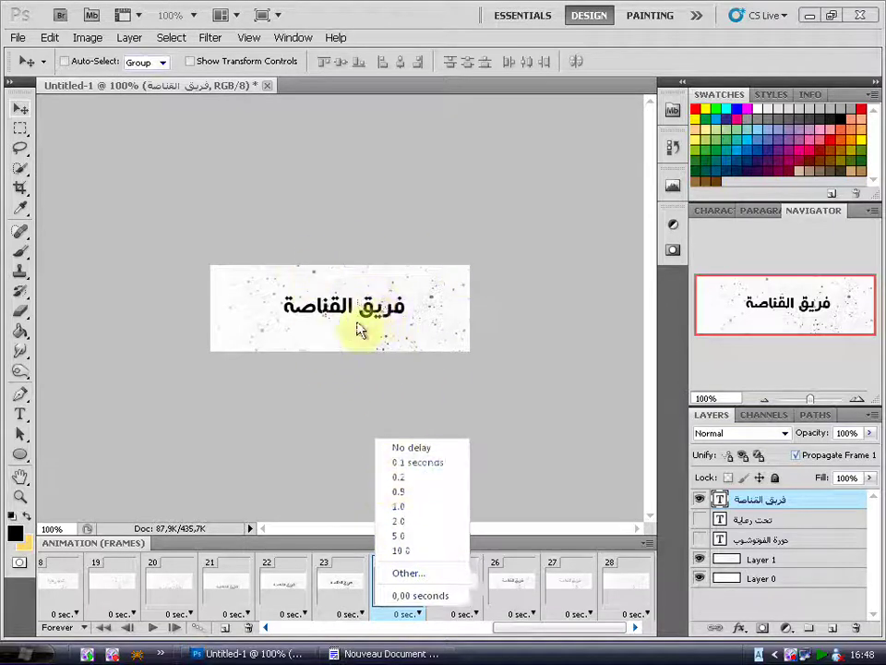
click(450, 513)
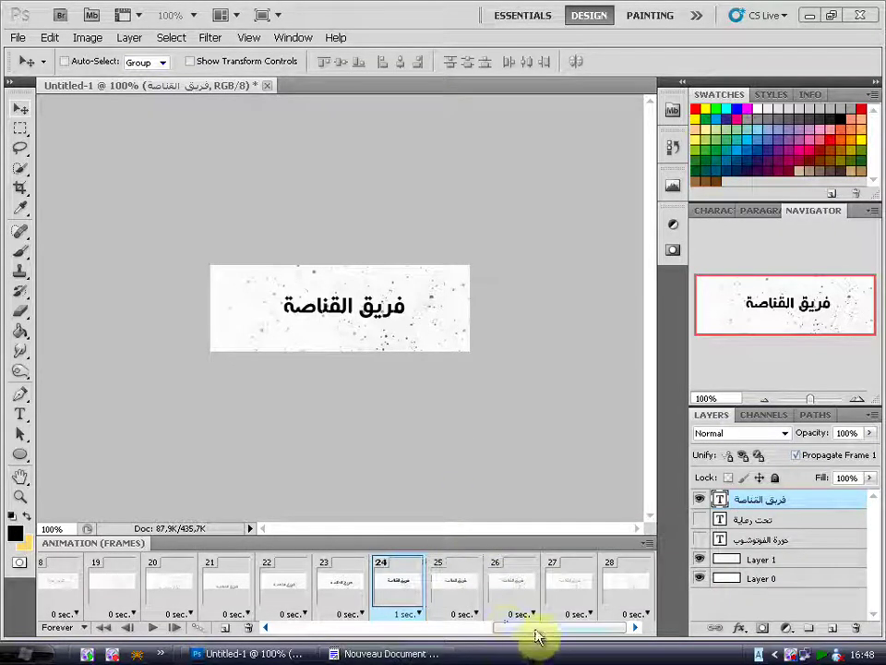
mouse_move(536, 629)
mouse_down()
mouse_move(303, 631)
mouse_move(276, 614)
mouse_up()
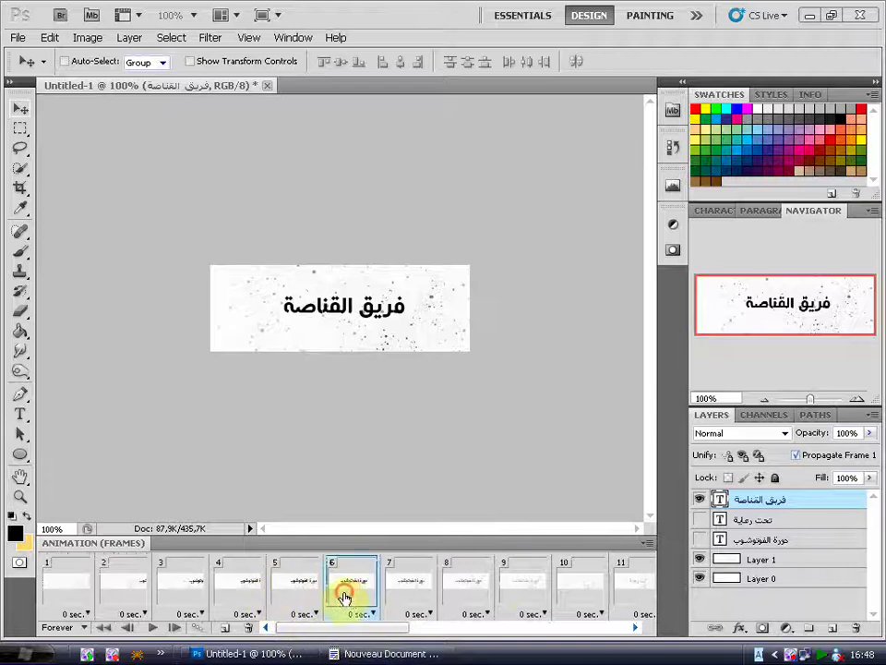
Step: Try 5-second, then 2-second delays on frame 6 and preview the timing from frame 1
click(361, 614)
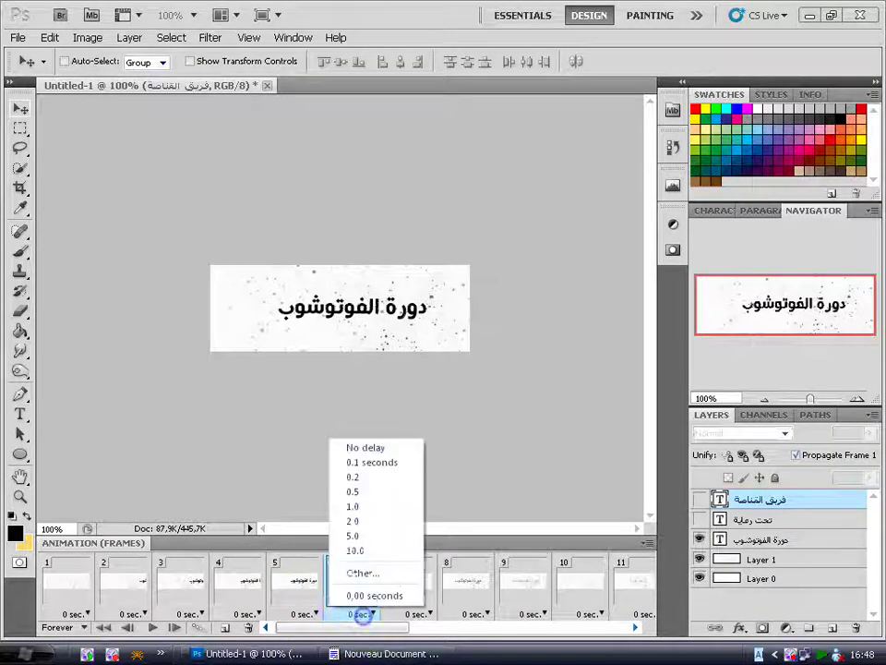
click(392, 536)
click(358, 614)
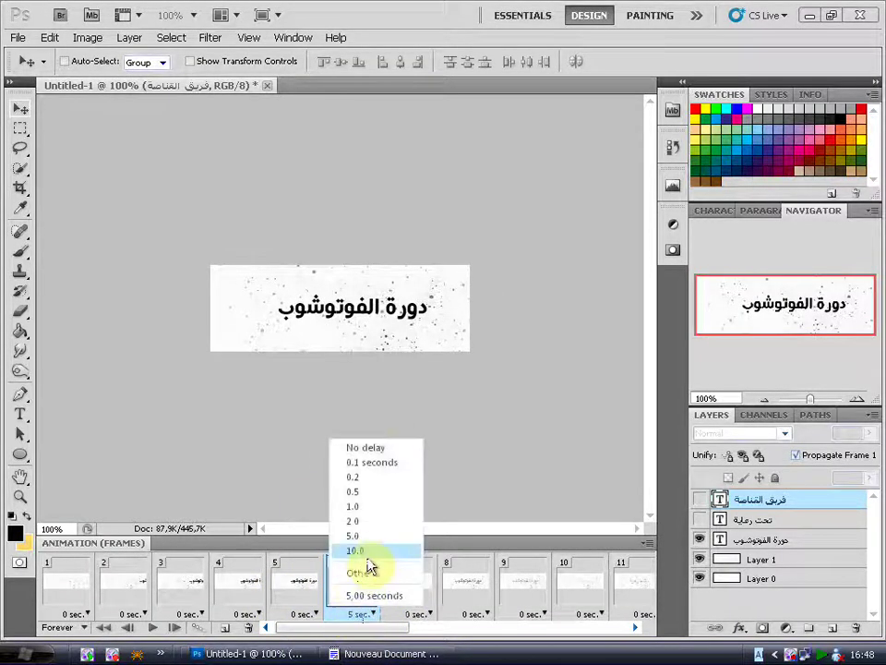
click(377, 613)
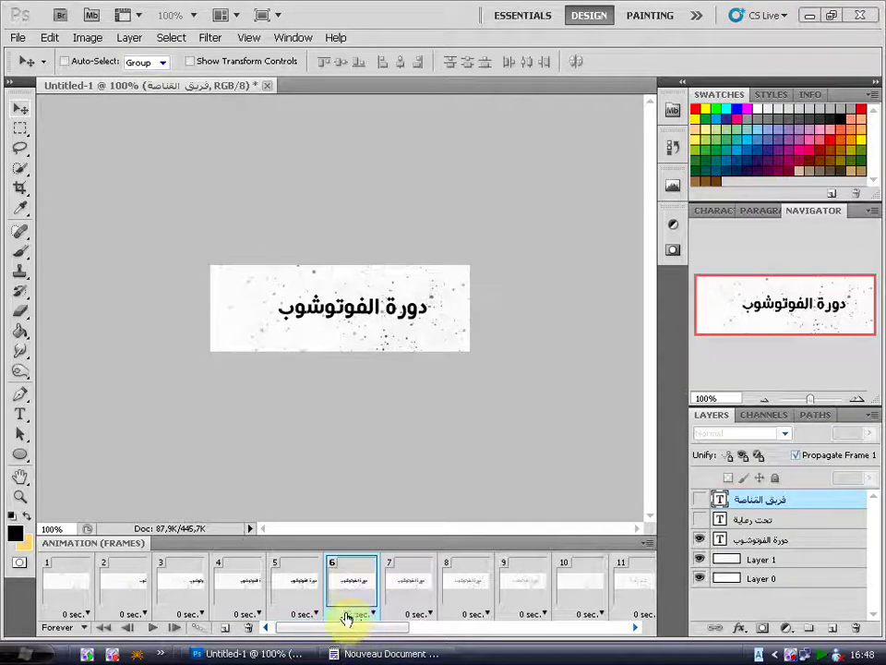
click(356, 582)
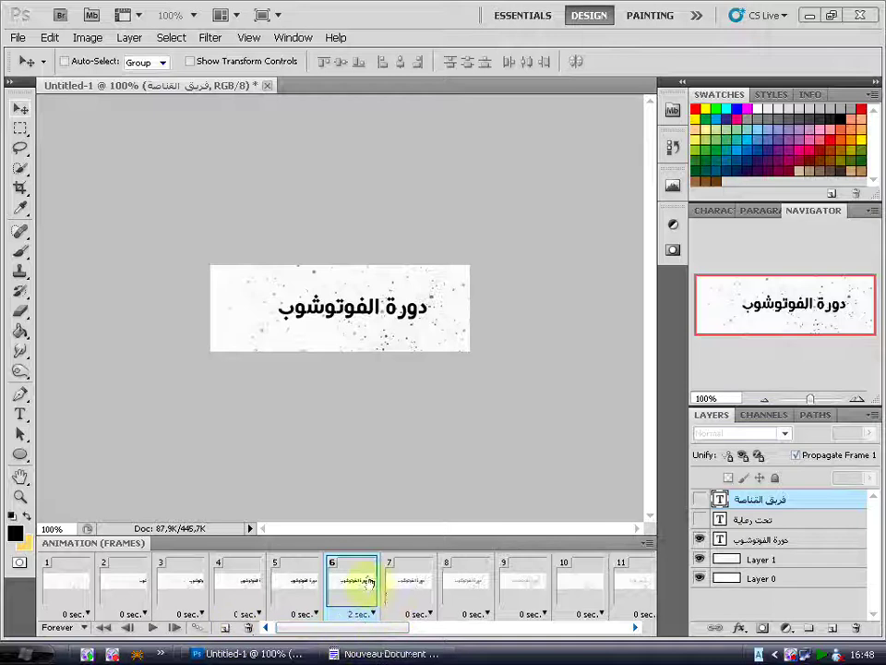
click(67, 588)
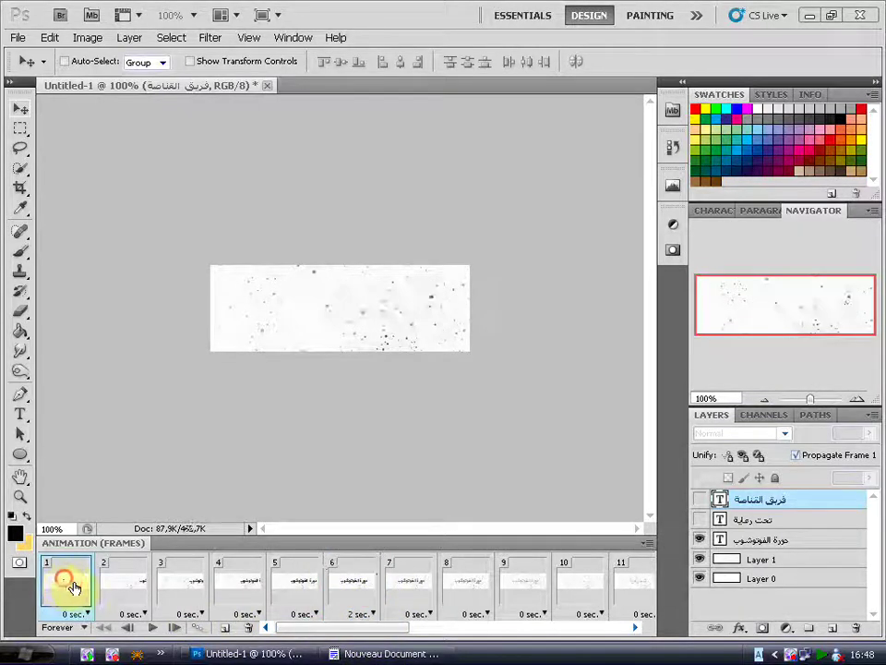
click(155, 631)
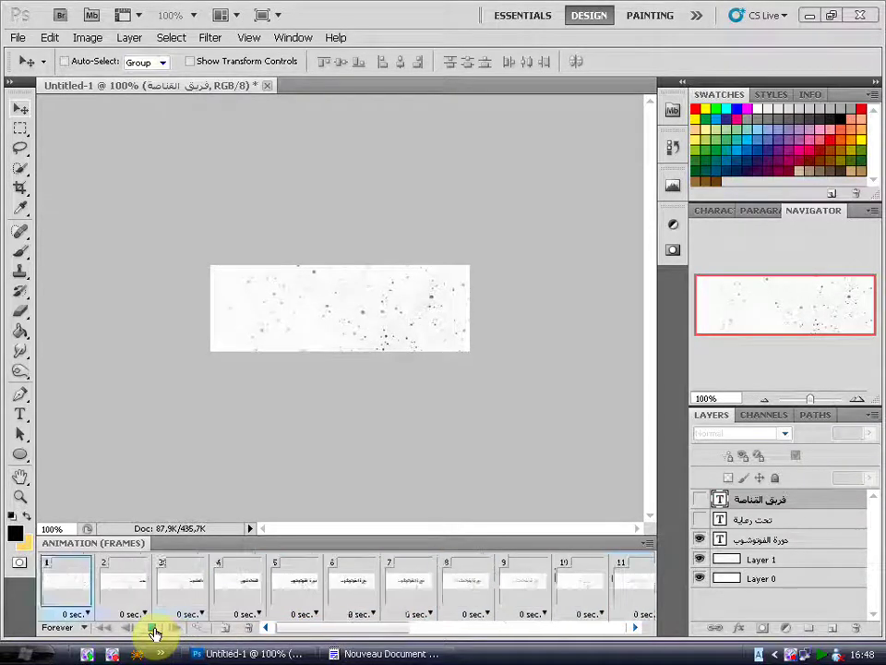
click(155, 632)
Step: Set frame 6 back to No delay and scroll the frame strip right
click(365, 614)
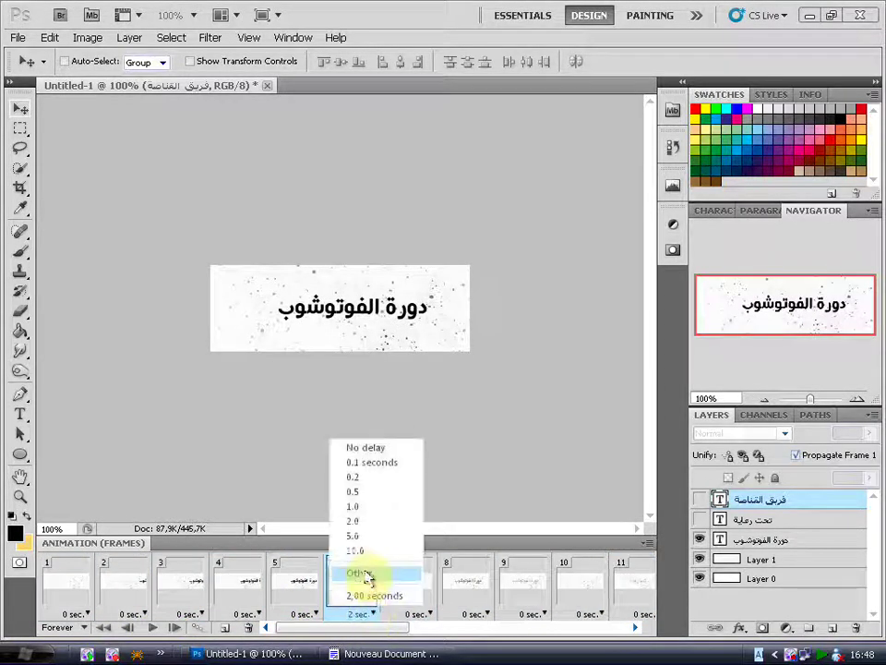
click(379, 449)
drag(357, 633, 452, 633)
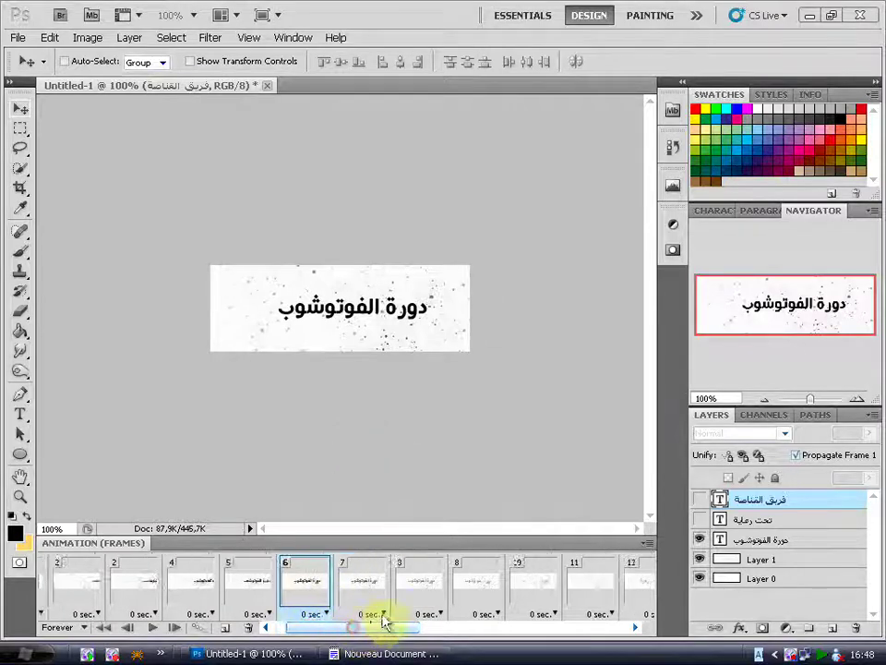
Step: Uncheck Animation in the Window menu to close the frames panel
click(292, 38)
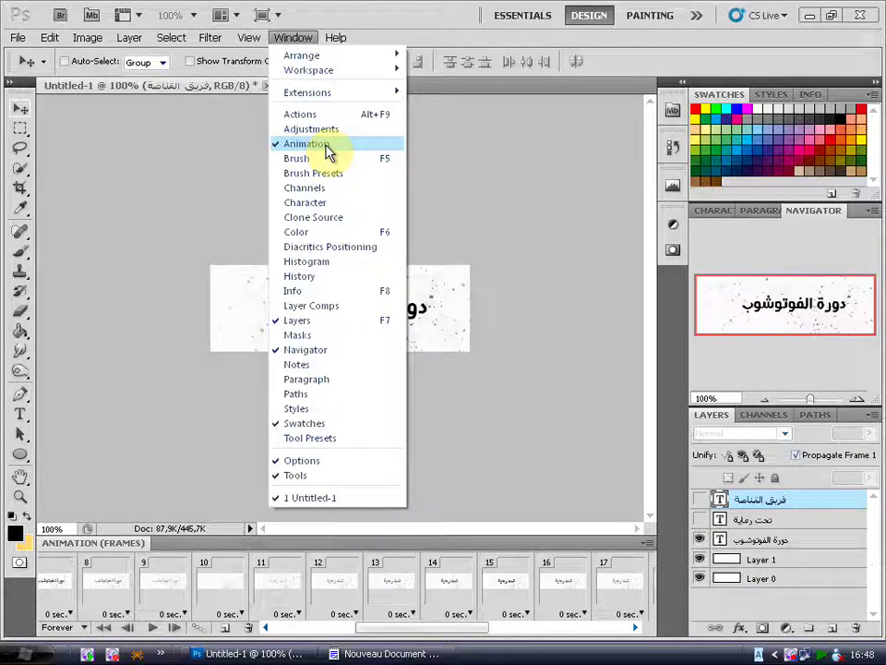
click(325, 149)
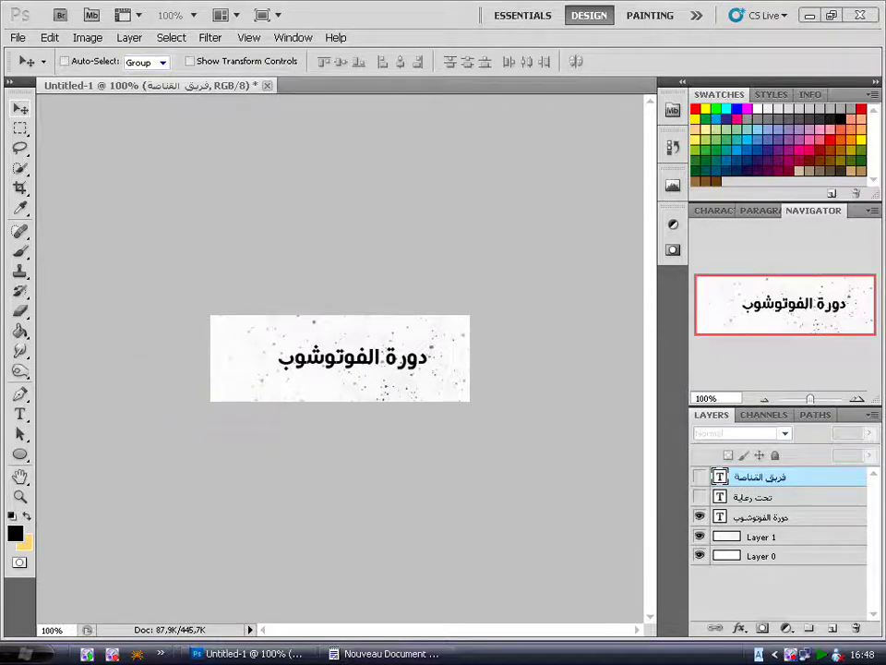
click(21, 42)
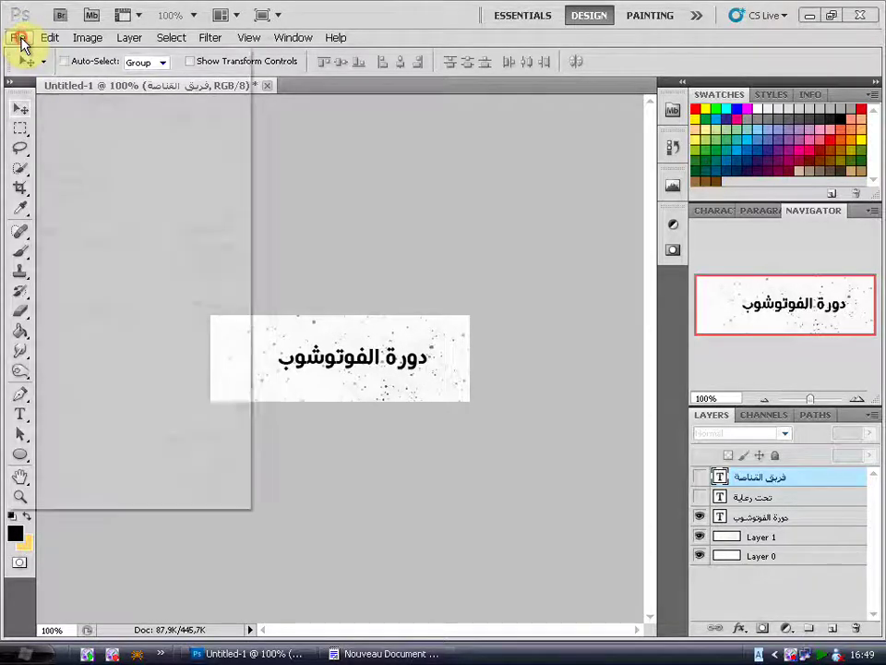
key(Right)
key(Right)
key(Escape)
click(21, 41)
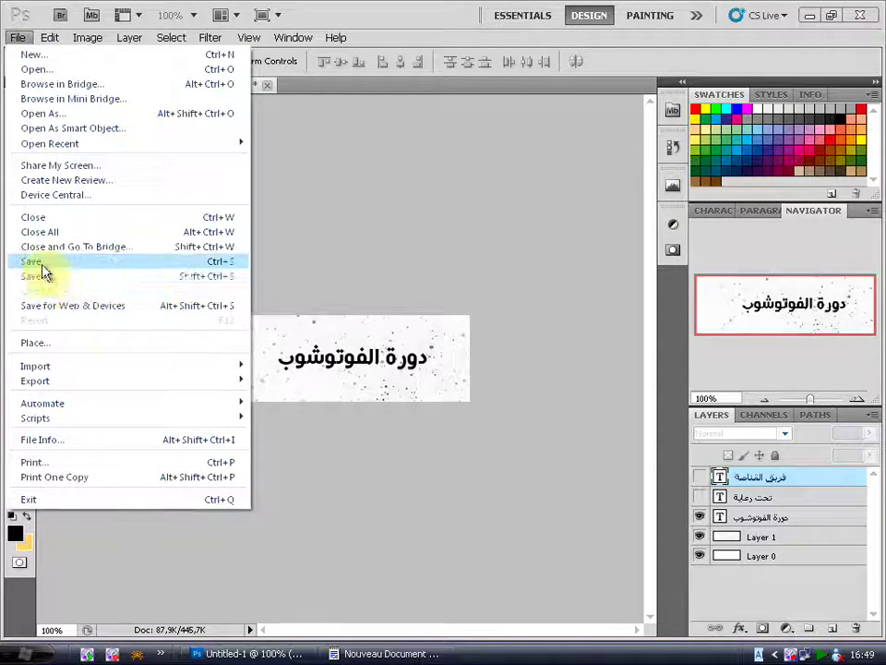
click(65, 283)
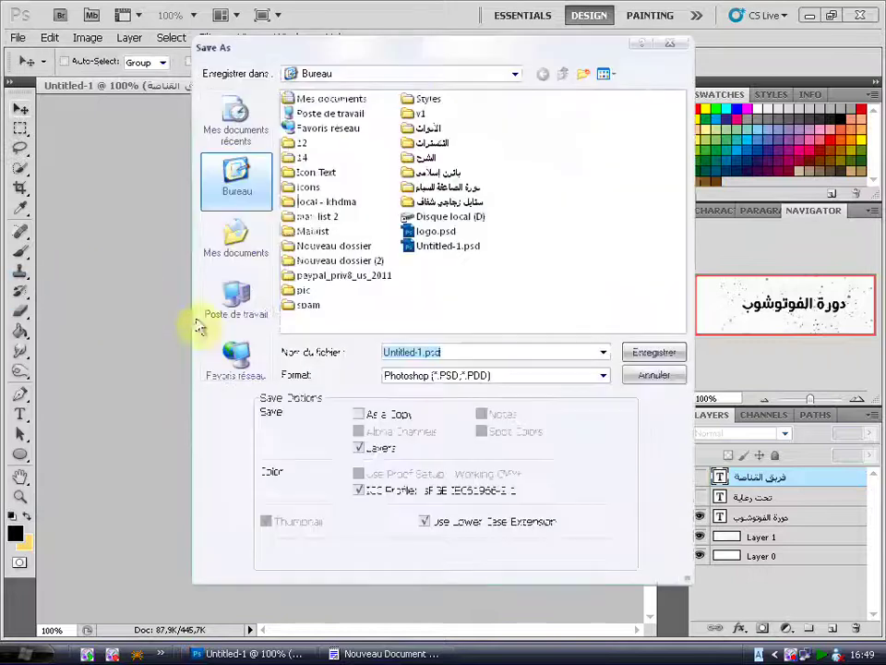
click(526, 377)
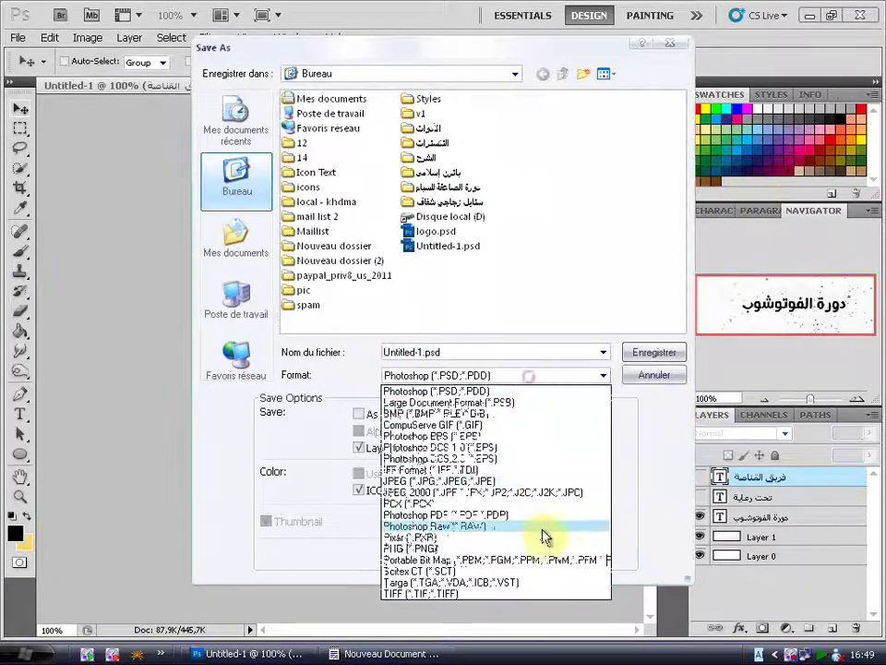
click(533, 482)
click(490, 388)
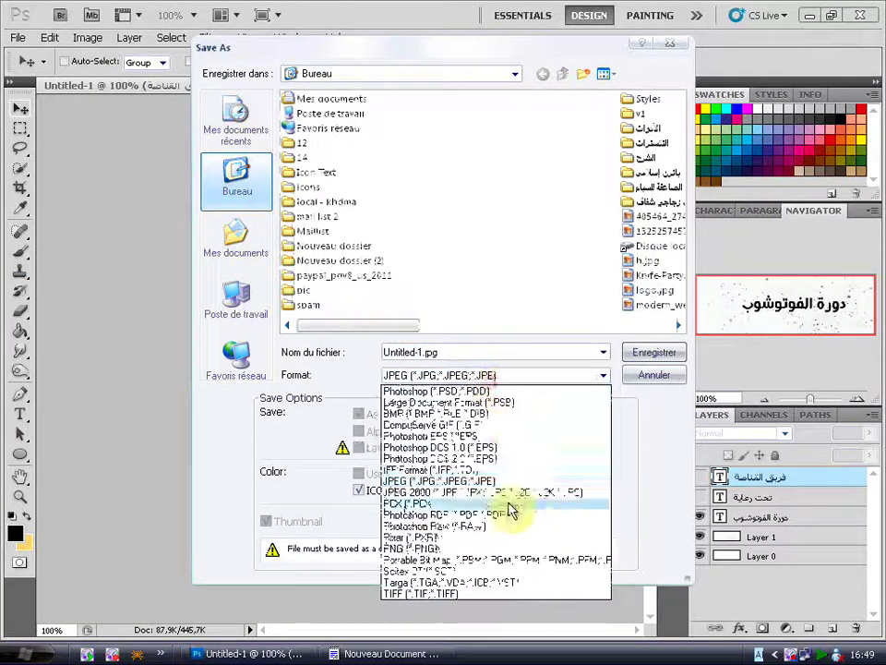
click(526, 379)
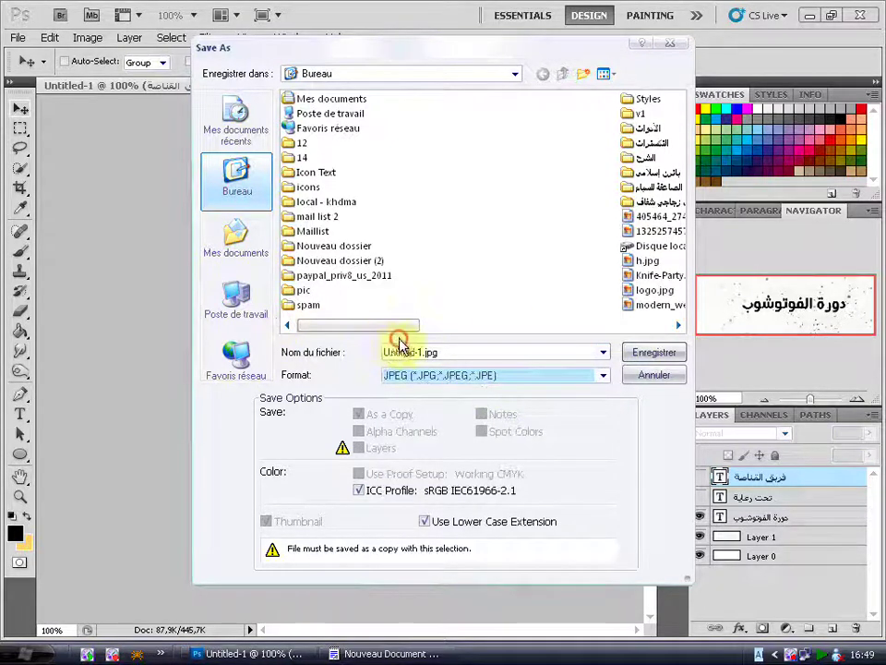
mouse_move(426, 329)
mouse_down()
mouse_move(595, 338)
mouse_move(440, 360)
mouse_up()
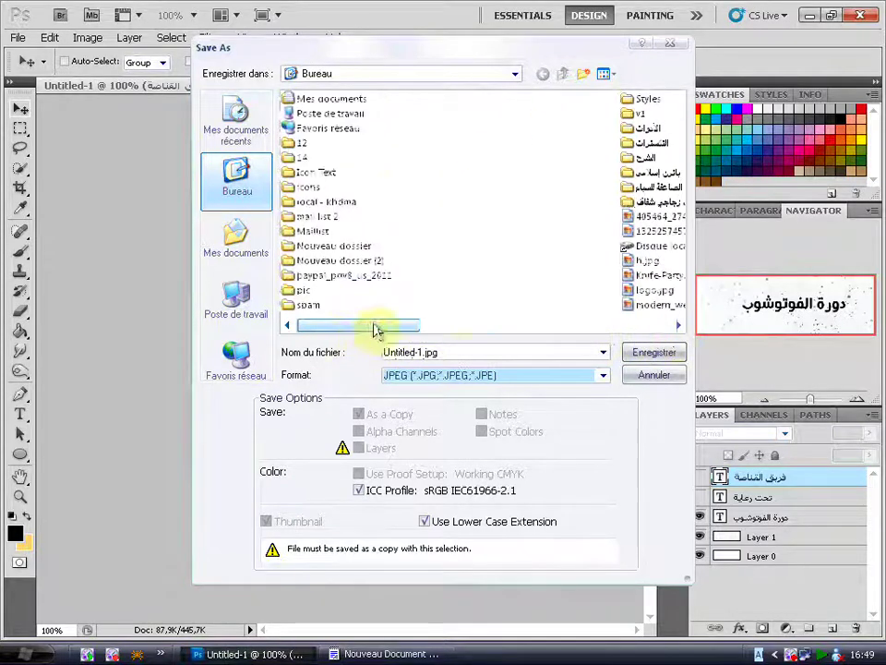
click(646, 377)
click(65, 60)
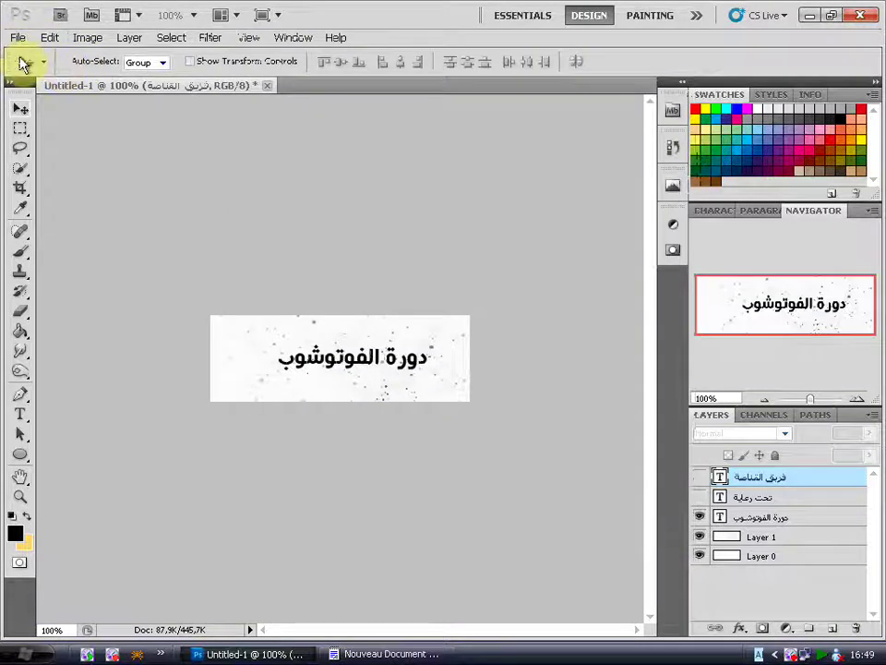
Step: Export the optimized GIF animation through Save for Web & Devices
click(18, 38)
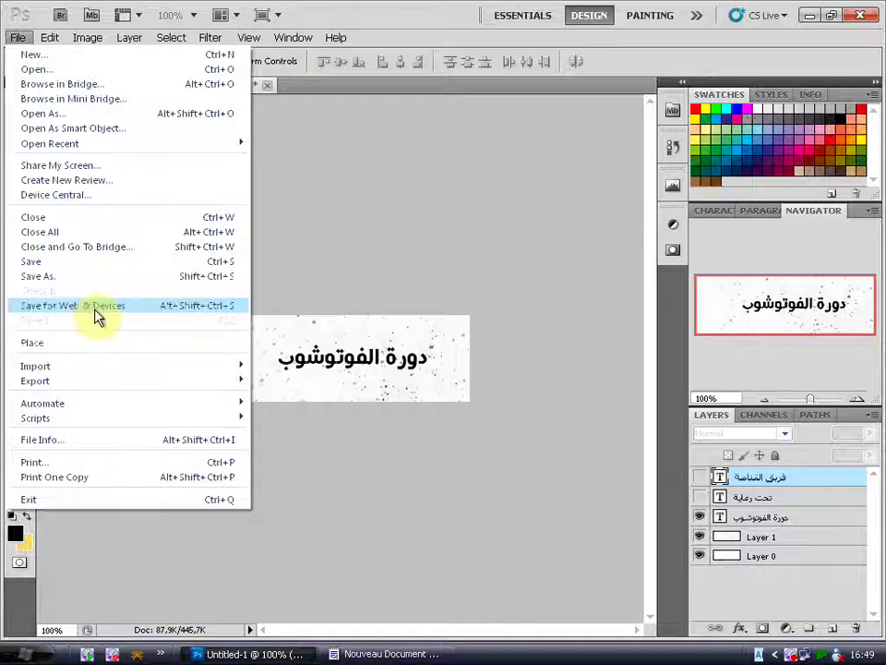
click(92, 306)
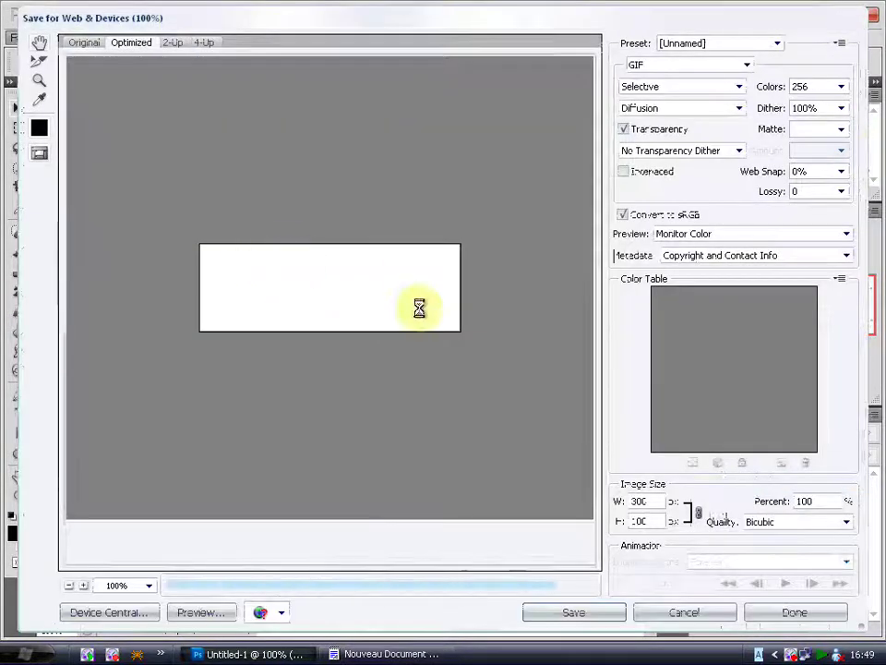
click(581, 615)
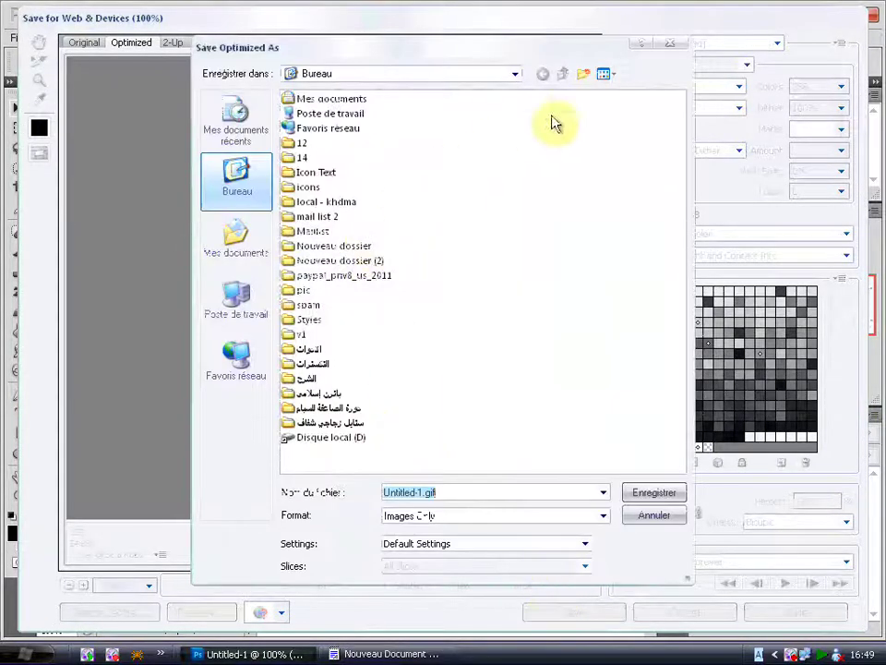
Step: Create a TH BANNER folder on the desktop and save Untitled-1.gif inside it
click(581, 74)
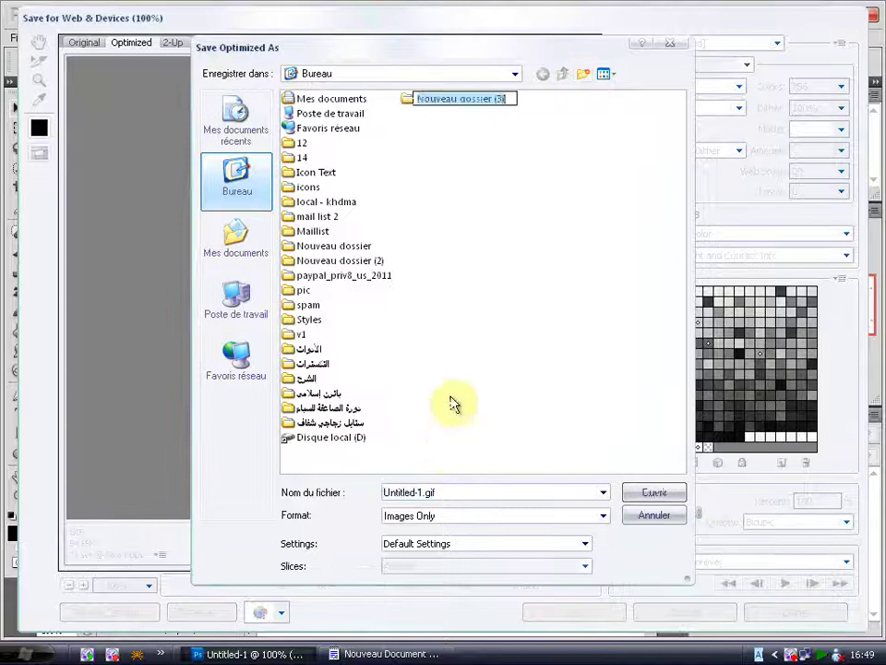
text(ط)
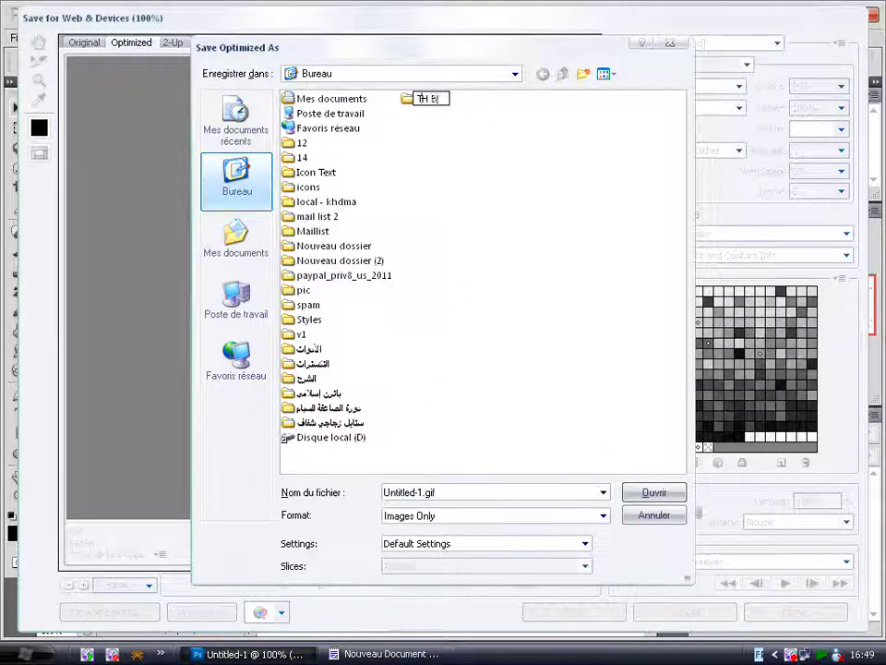
key(Return)
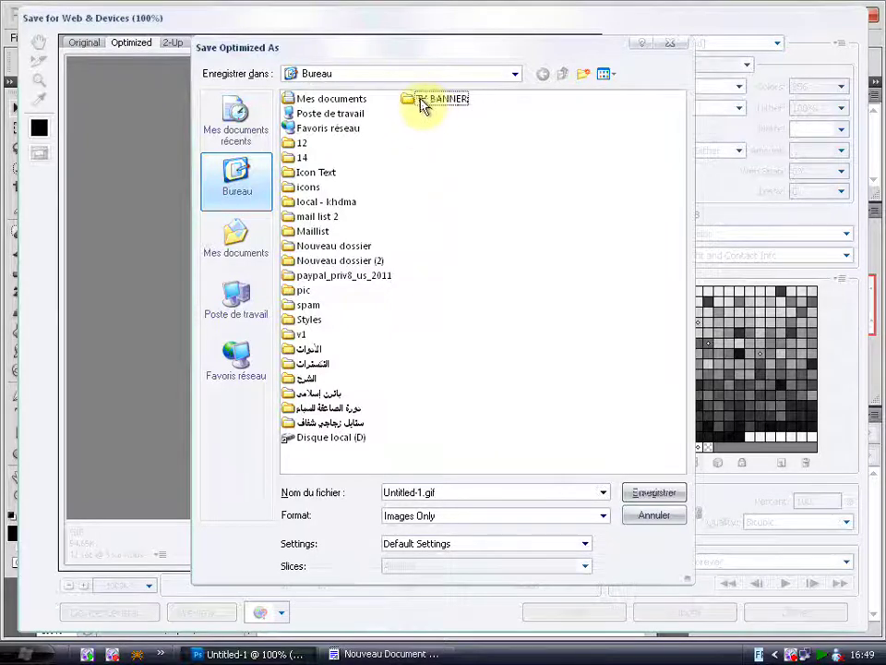
double_click(420, 98)
click(531, 491)
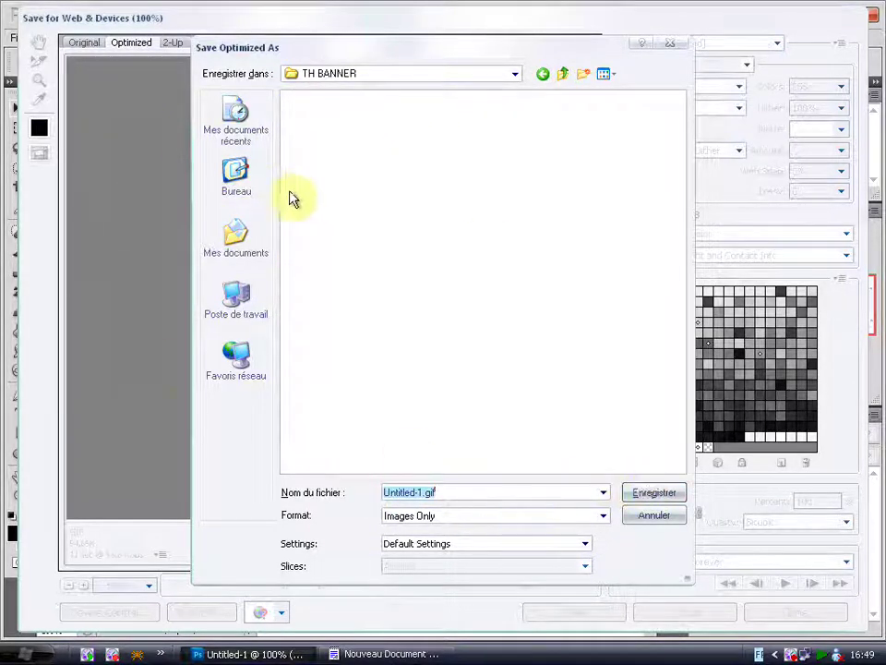
click(652, 494)
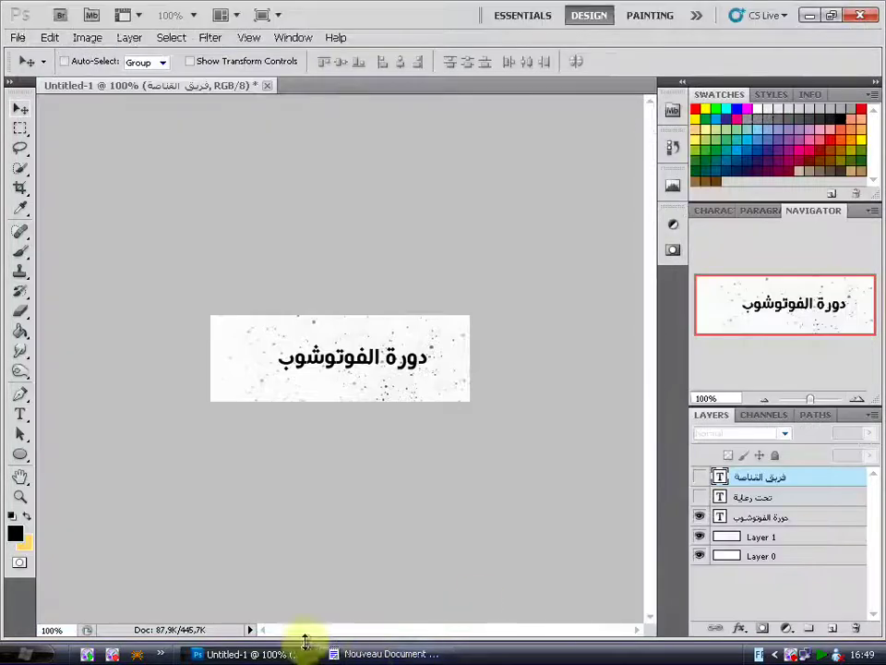
click(287, 653)
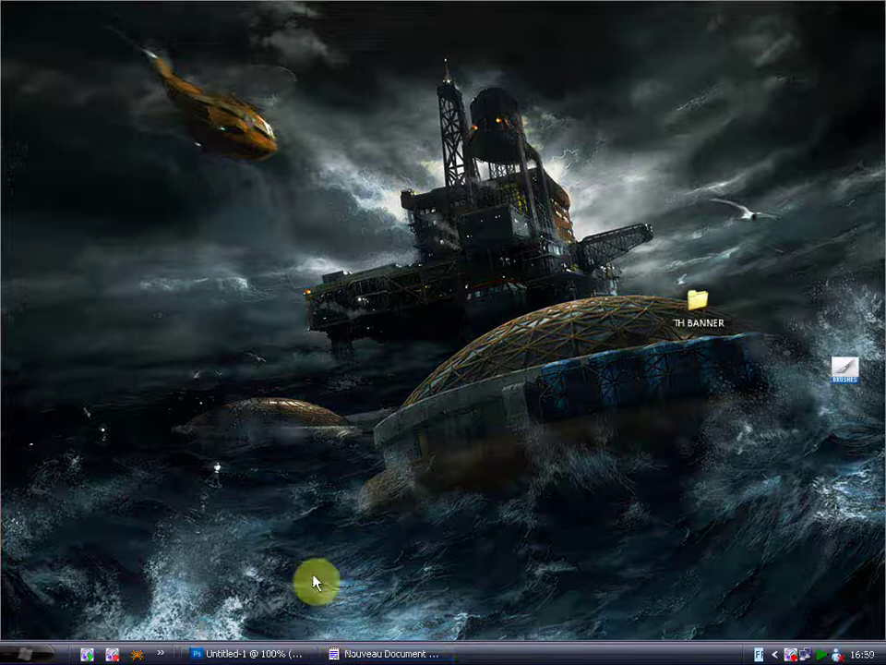
Step: Open TH BANNER in thumbnail view, preview Untitled-1.gif playing, then return to Photoshop
double_click(700, 317)
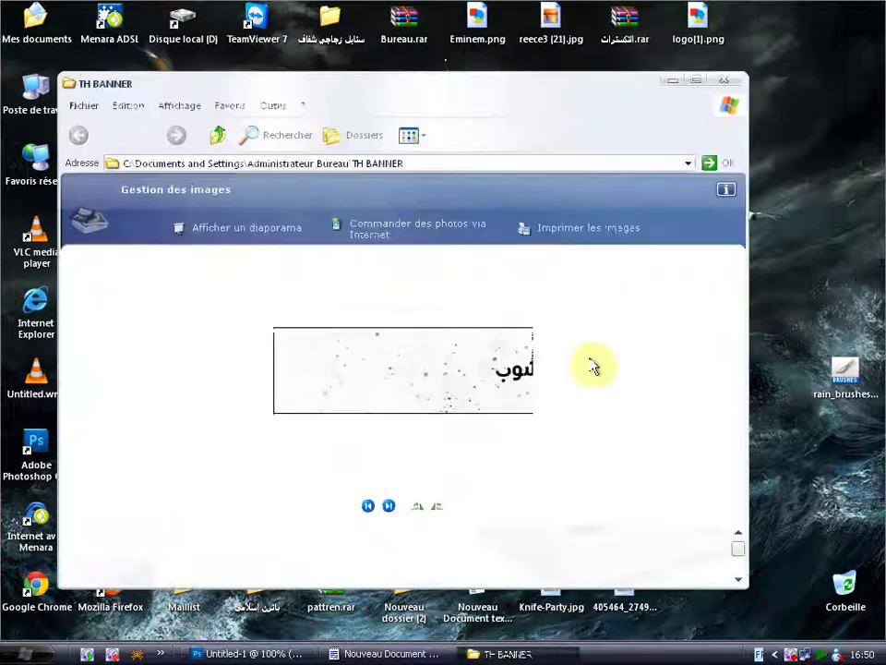
click(426, 138)
click(445, 177)
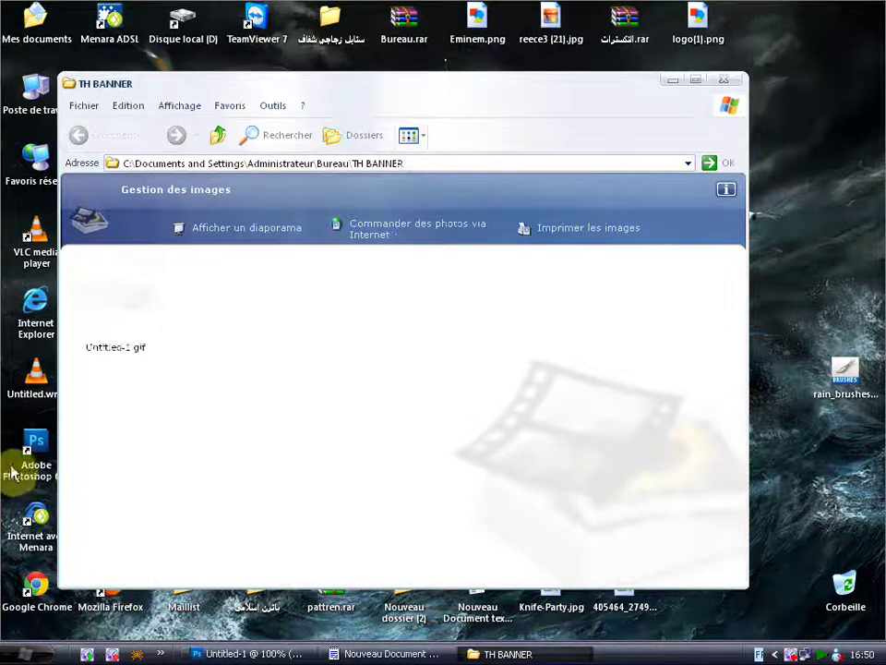
click(128, 314)
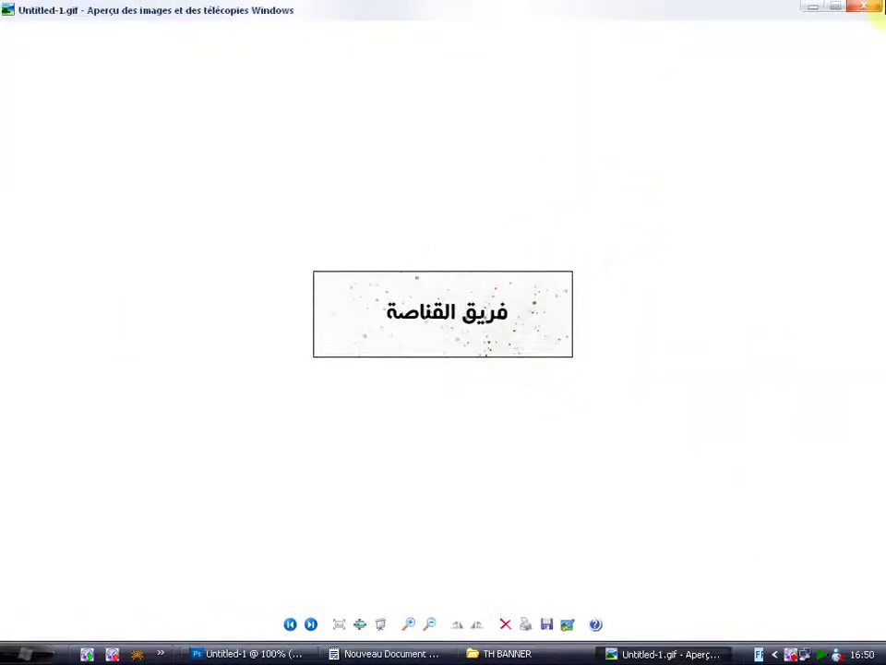
click(879, 8)
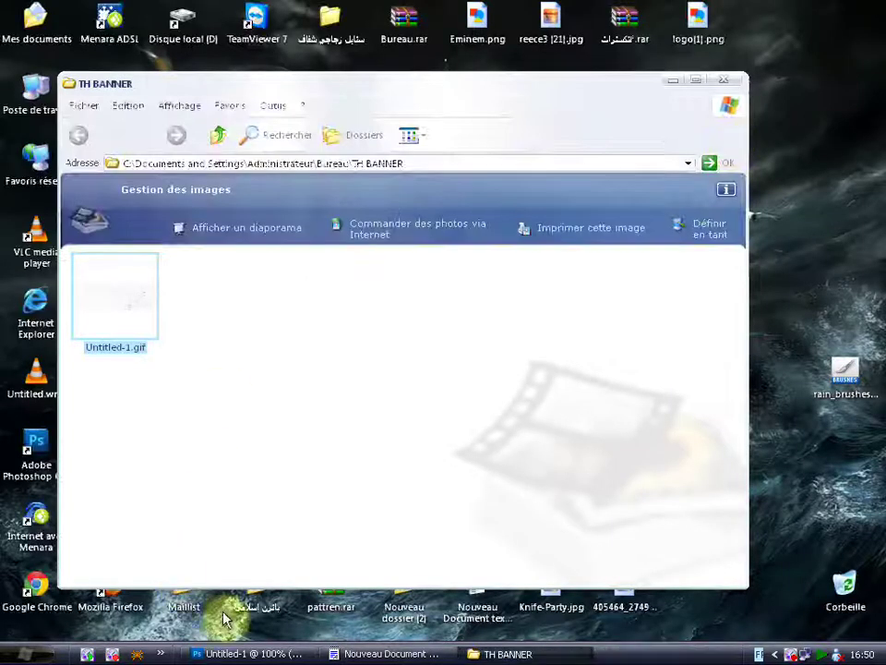
click(264, 653)
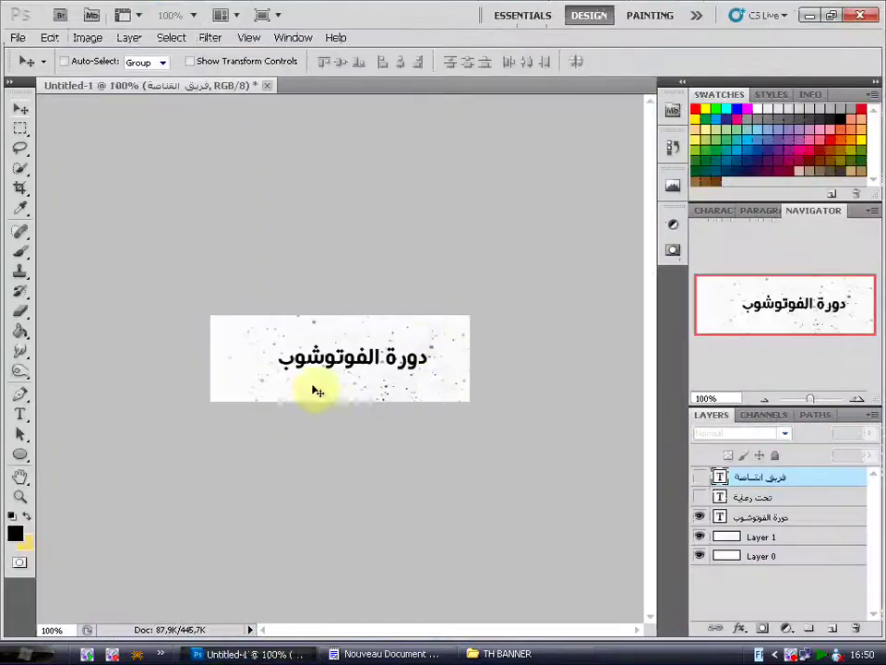
Step: Bring the Nouveau Document WordPad.doc notes to the front and move its window to the left edge
click(393, 653)
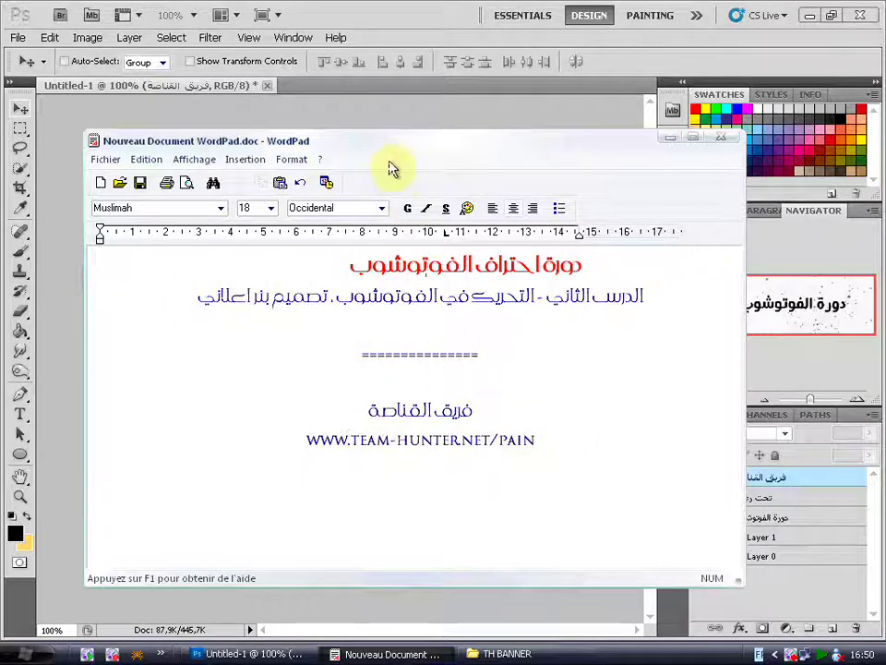
drag(368, 143, 283, 140)
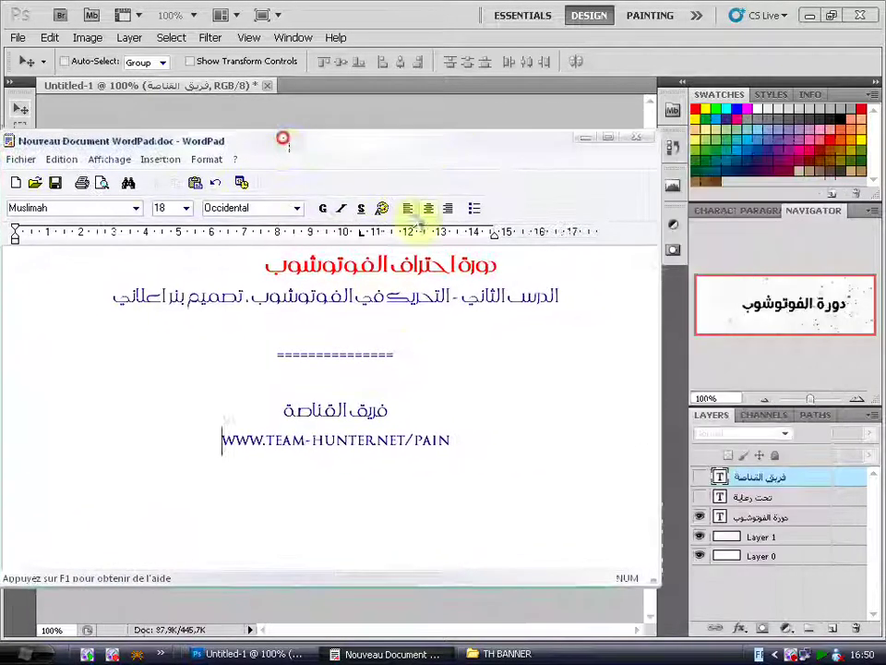